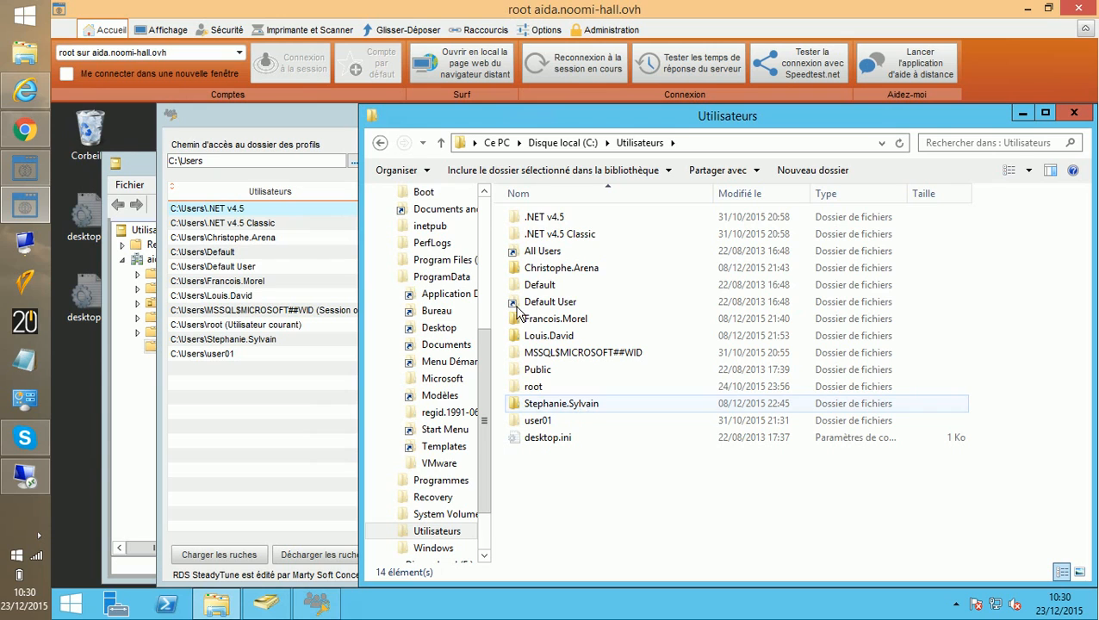
Step: Create a new folder named Users at the root of drive E:
{"action": "left_click", "coordinate": [379, 143]}
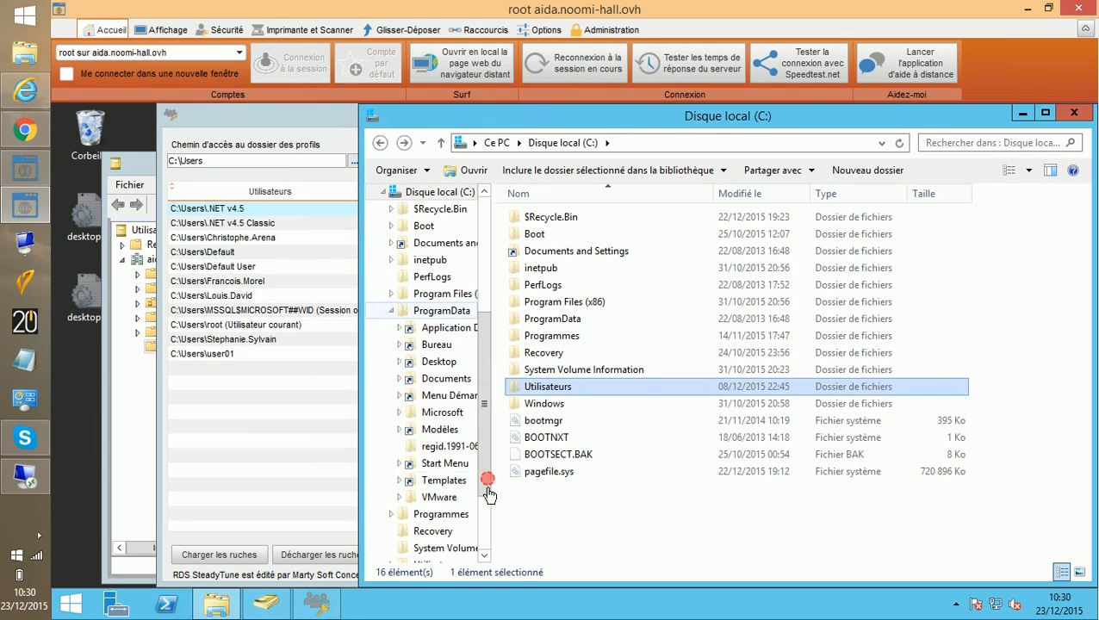
{"action": "scroll", "coordinate": [488, 549], "scroll_direction": "down", "scroll_amount": 2}
{"action": "left_click", "coordinate": [420, 503]}
{"action": "left_click", "coordinate": [577, 320]}
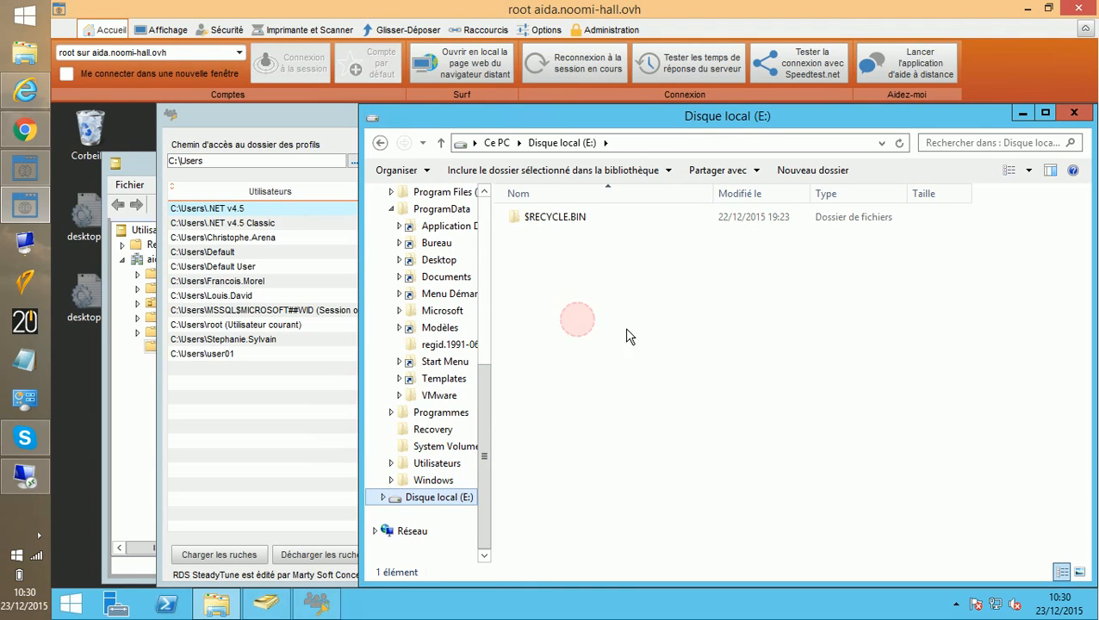
{"action": "left_click", "coordinate": [798, 172]}
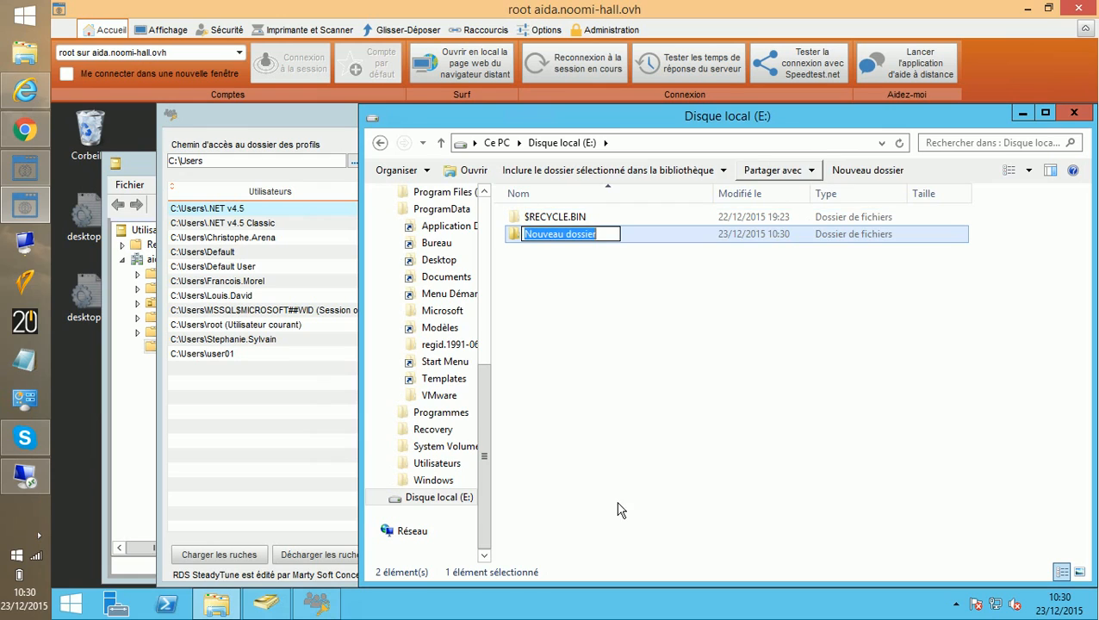
{"action": "type", "text": "Users"}
{"action": "left_click", "coordinate": [566, 431]}
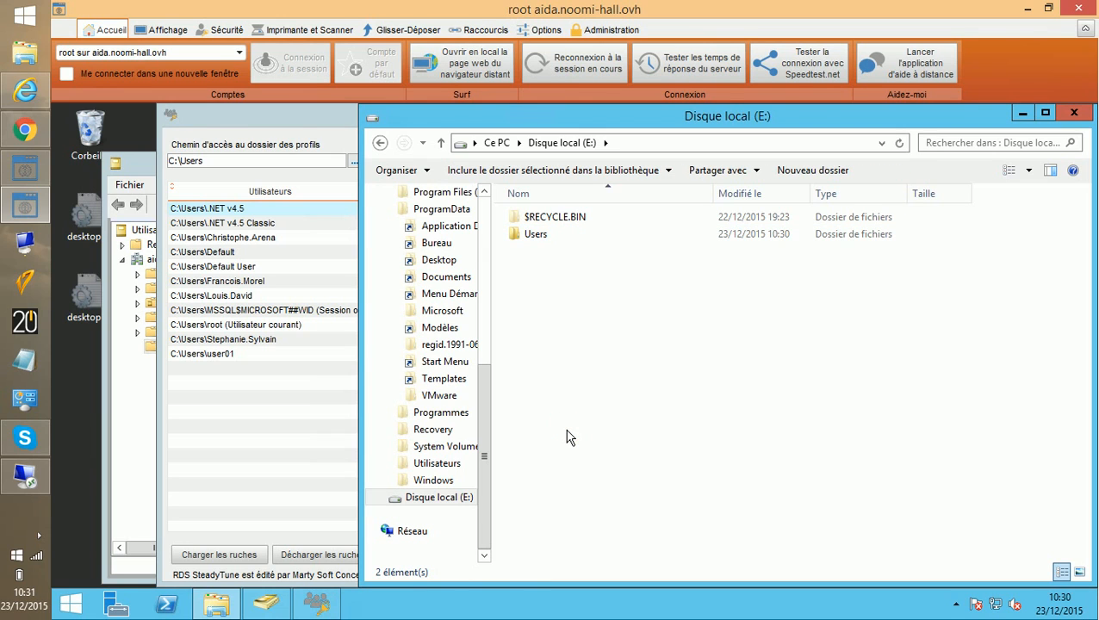
Step: Set SteadyTune's profiles root path to E:\Users and apply it with Modifier
{"action": "left_click", "coordinate": [295, 120]}
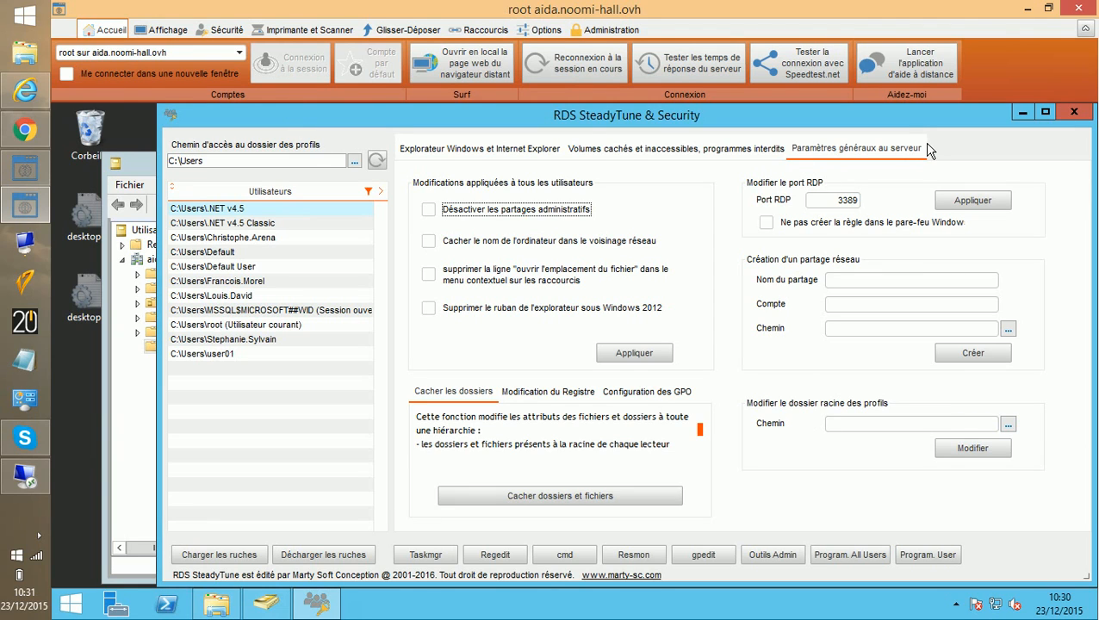
{"action": "left_click", "coordinate": [1007, 426]}
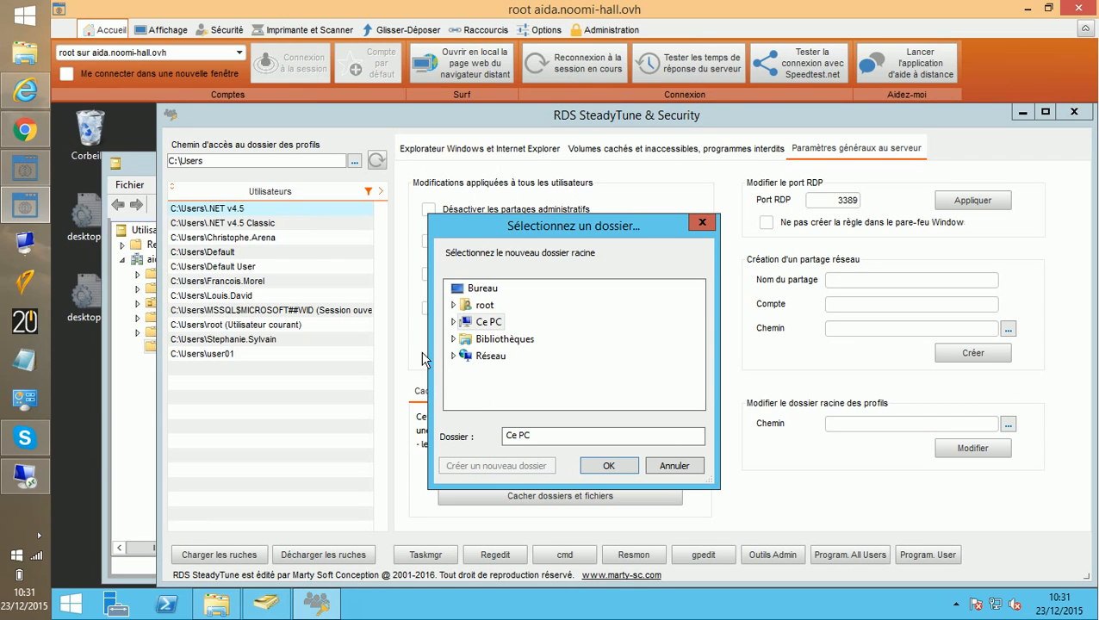
{"action": "left_click", "coordinate": [453, 322]}
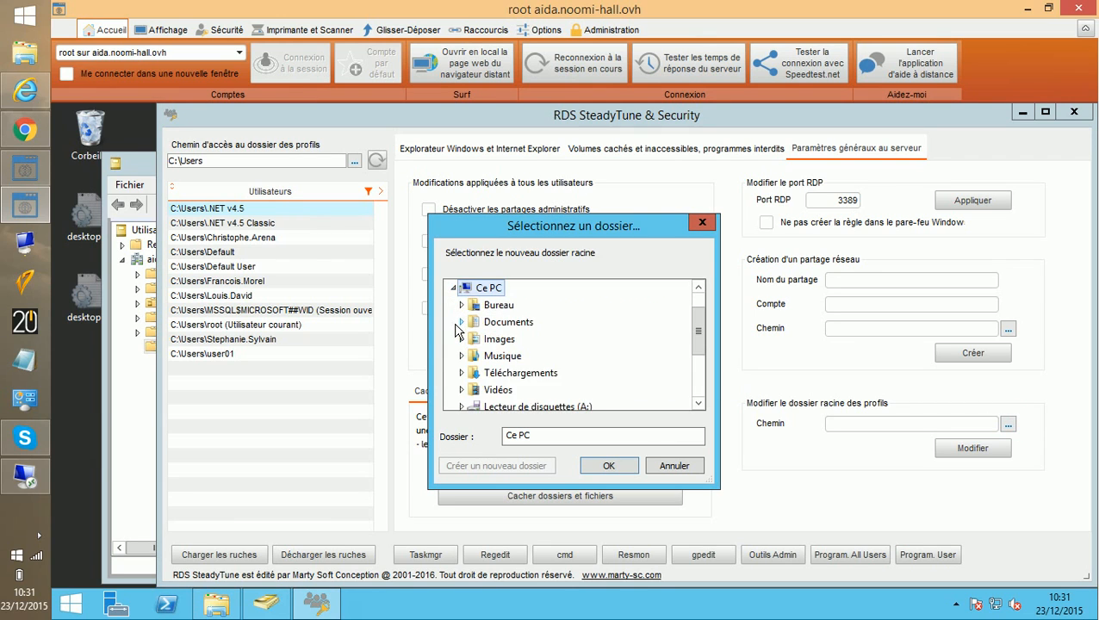
{"action": "left_click", "coordinate": [699, 386]}
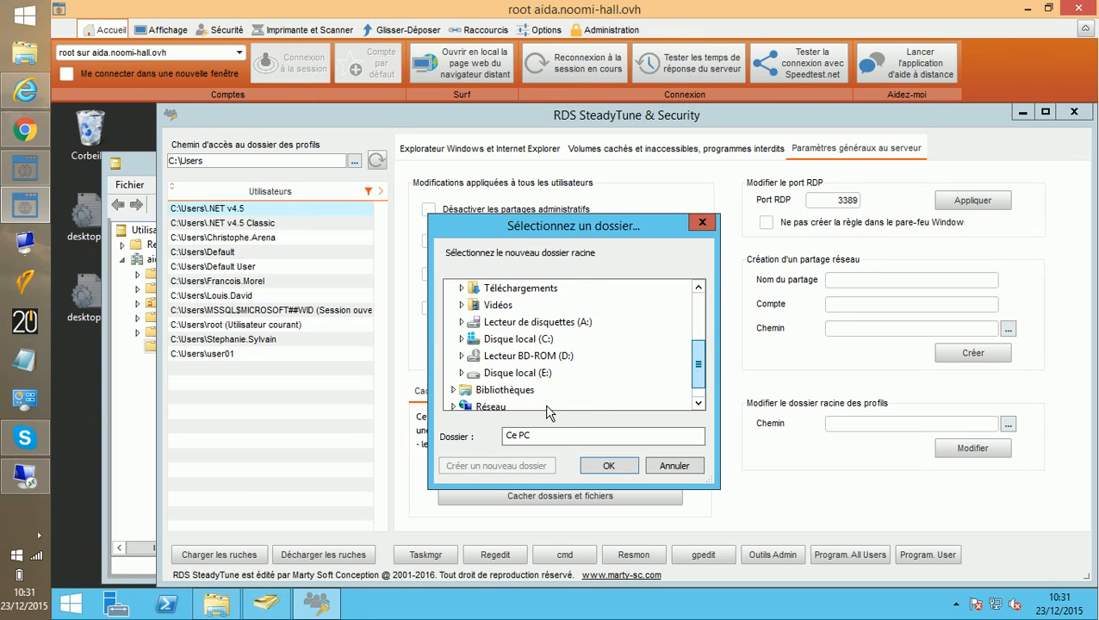
{"action": "left_click", "coordinate": [460, 373]}
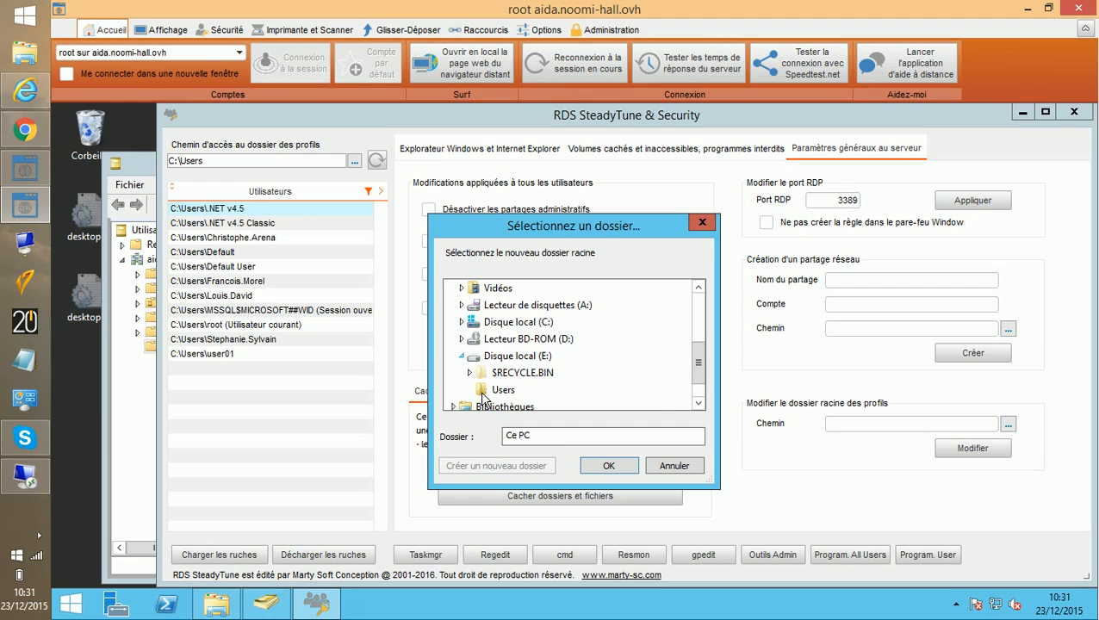
{"action": "left_click", "coordinate": [503, 392]}
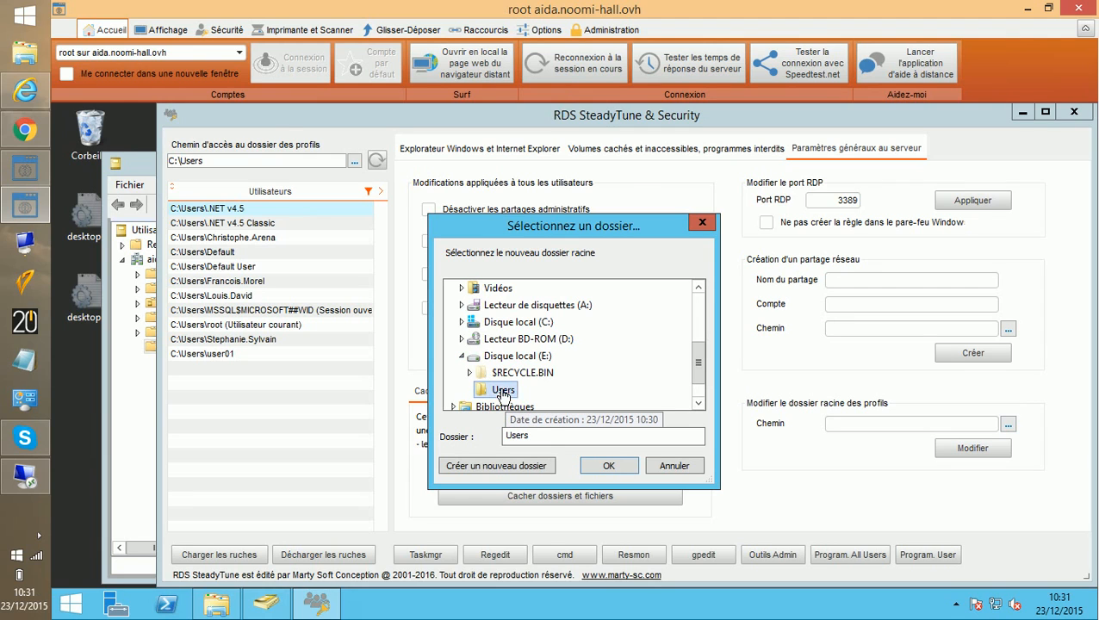
{"action": "left_click", "coordinate": [610, 465]}
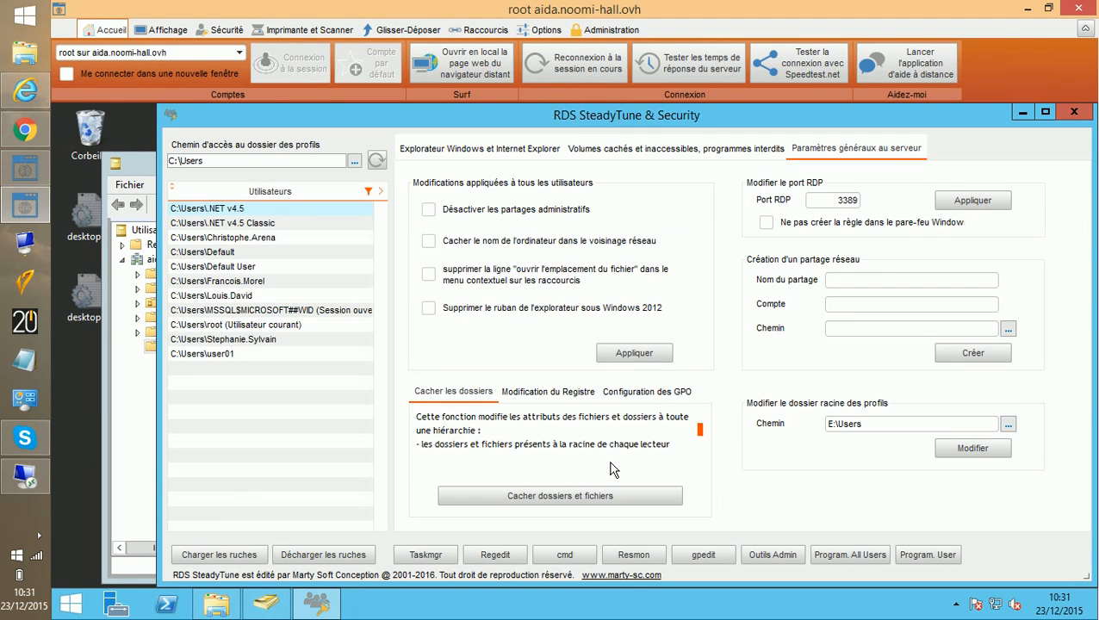
{"action": "left_click", "coordinate": [961, 452]}
Step: Start a new user in the Users container and fill in first name, last name and logon name
{"action": "left_click", "coordinate": [107, 420]}
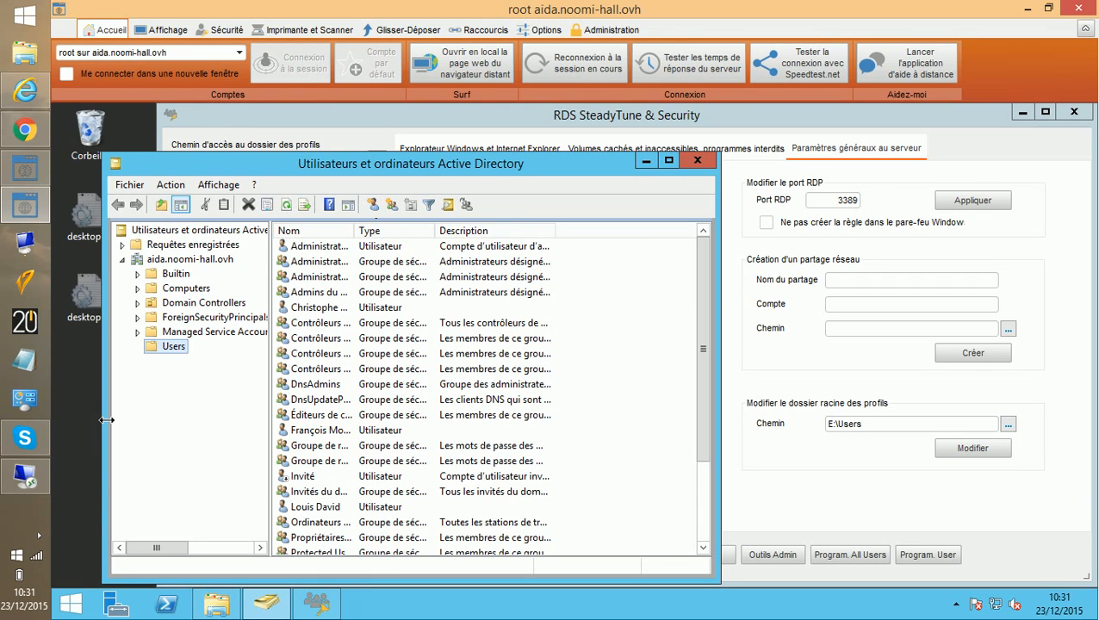
{"action": "left_click", "coordinate": [374, 205]}
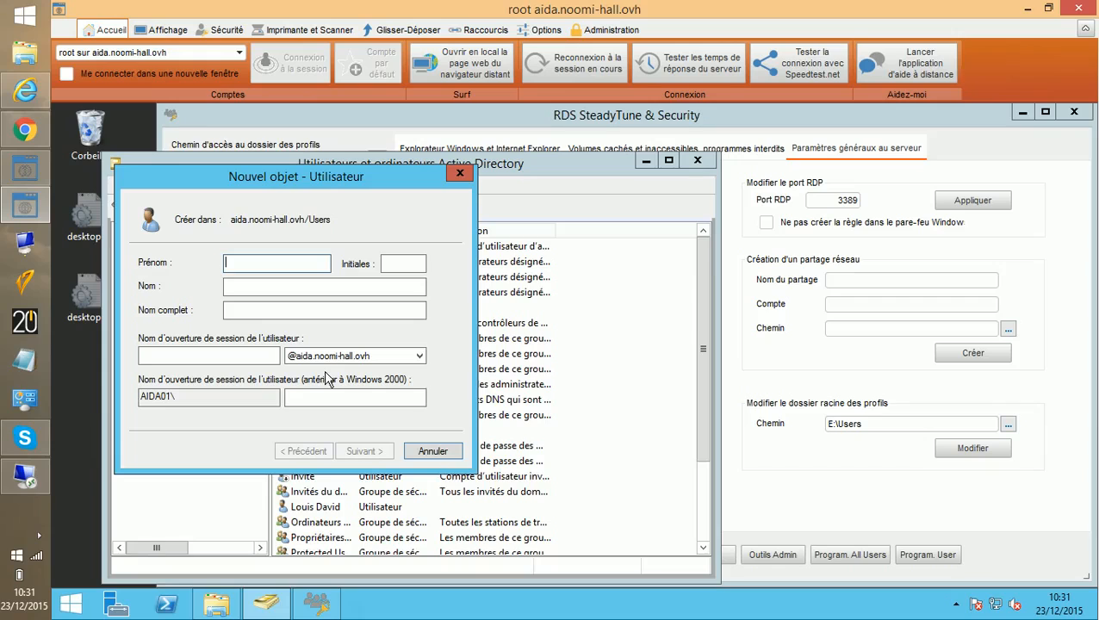
{"action": "type", "text": "lou"}
{"action": "key", "text": "Tab"}
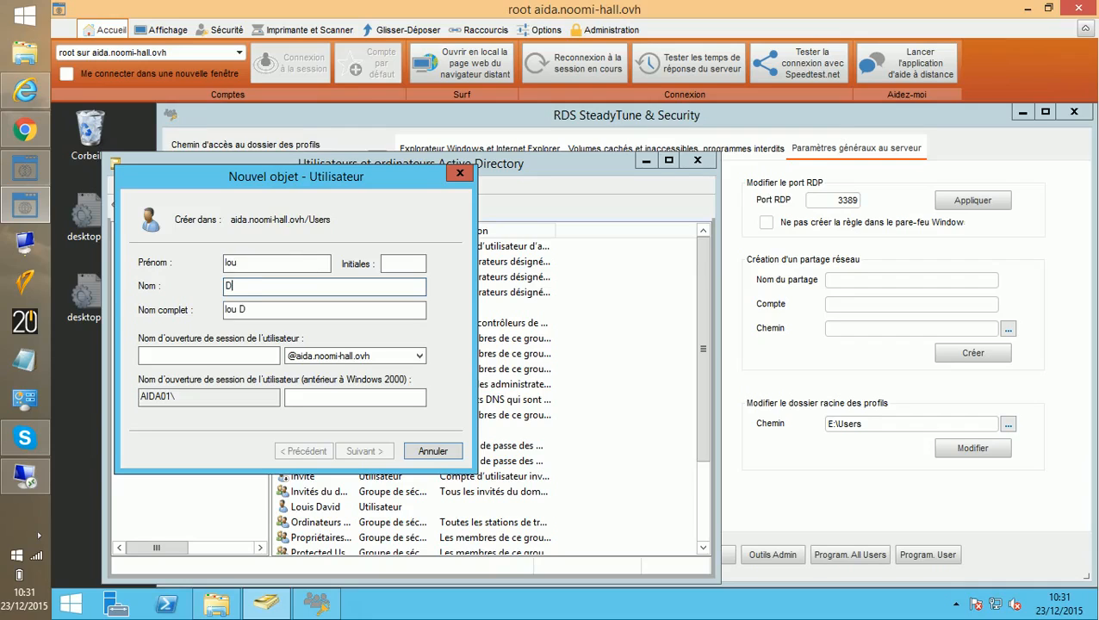
{"action": "left_click", "coordinate": [211, 353]}
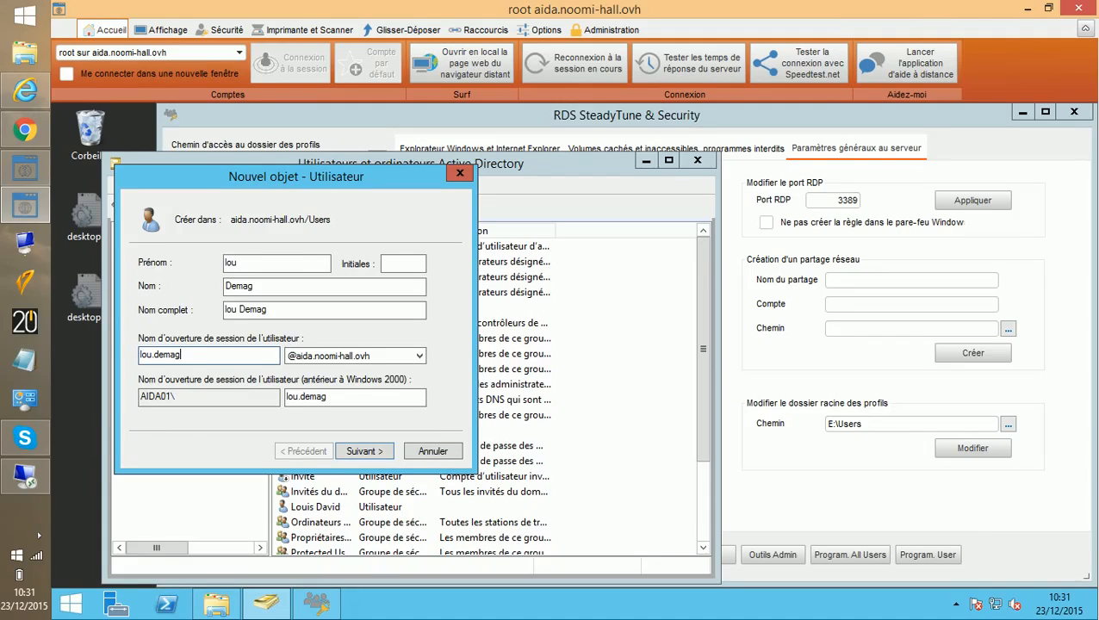
{"action": "left_click", "coordinate": [364, 452]}
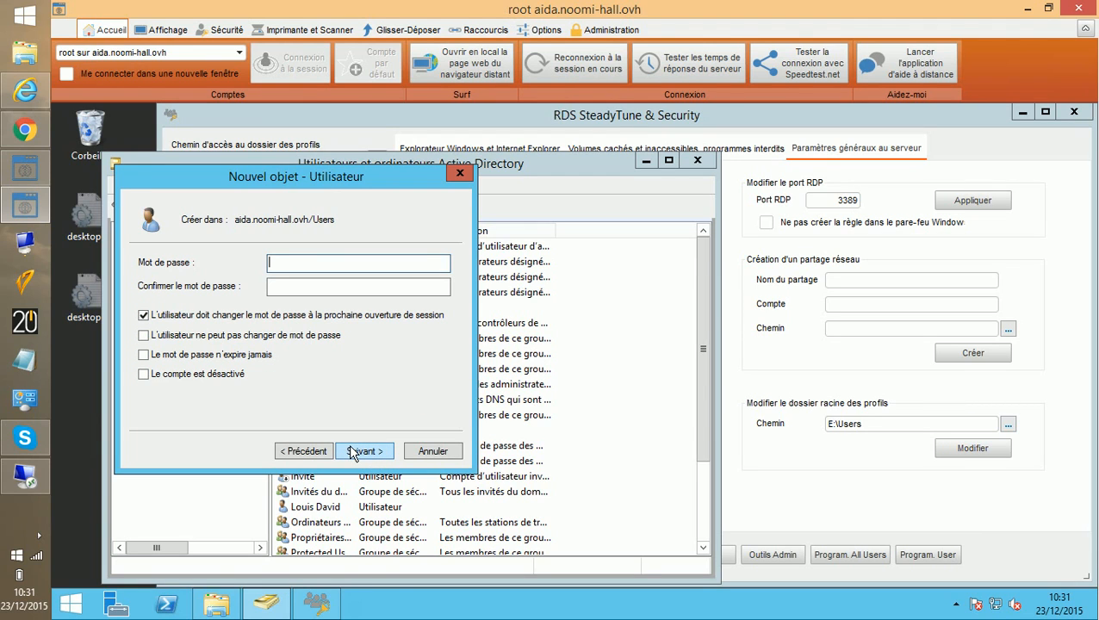
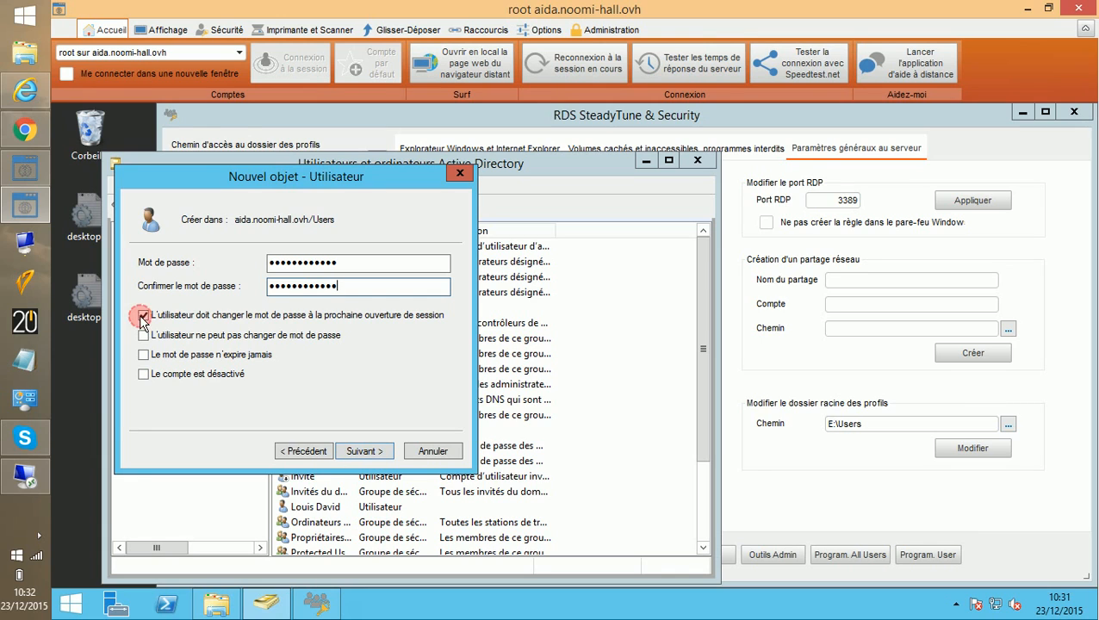
Step: Give the user a password set to never expire and finish creating the account
{"action": "left_click", "coordinate": [142, 355]}
{"action": "left_click", "coordinate": [360, 453]}
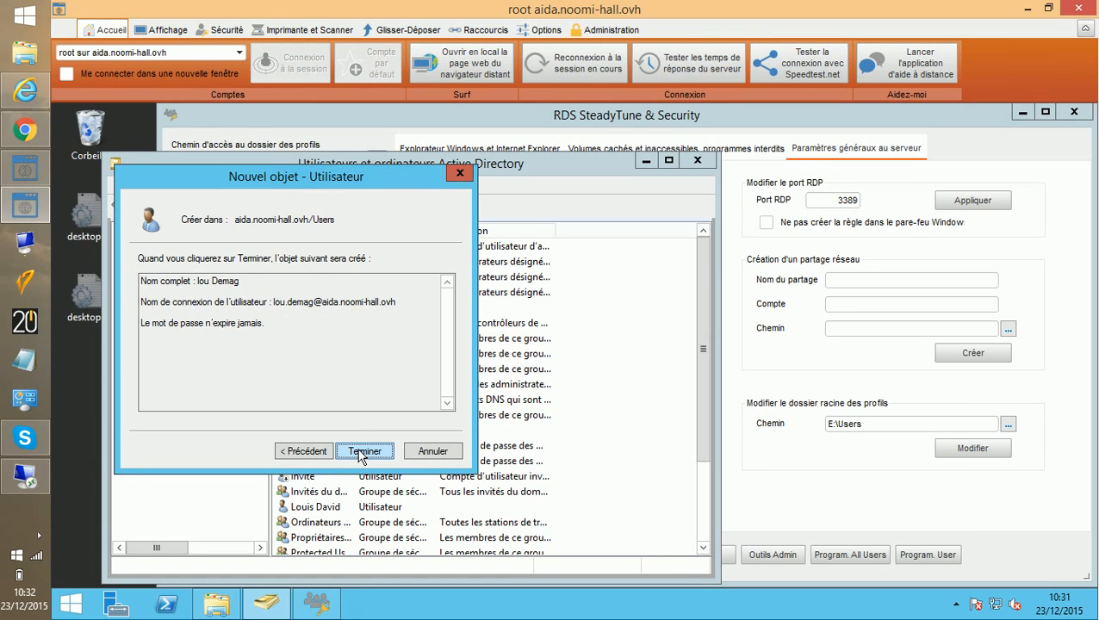
{"action": "left_click", "coordinate": [362, 452]}
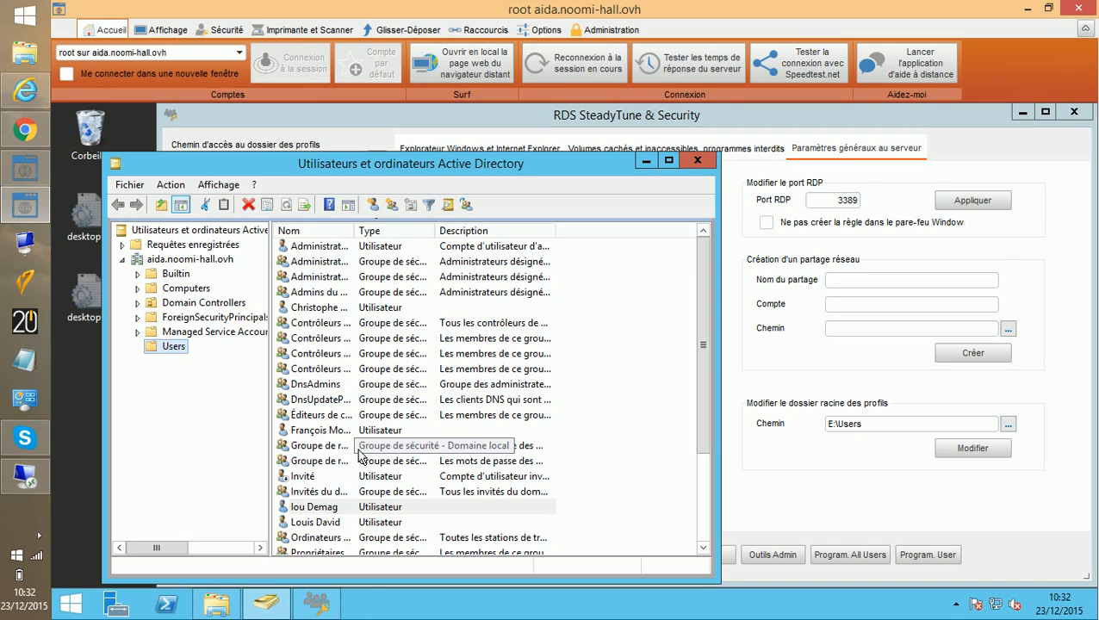
Step: Connect over Remote Desktop to aida.noomi-hall.ovh as the new user with its password
{"action": "left_click", "coordinate": [25, 473]}
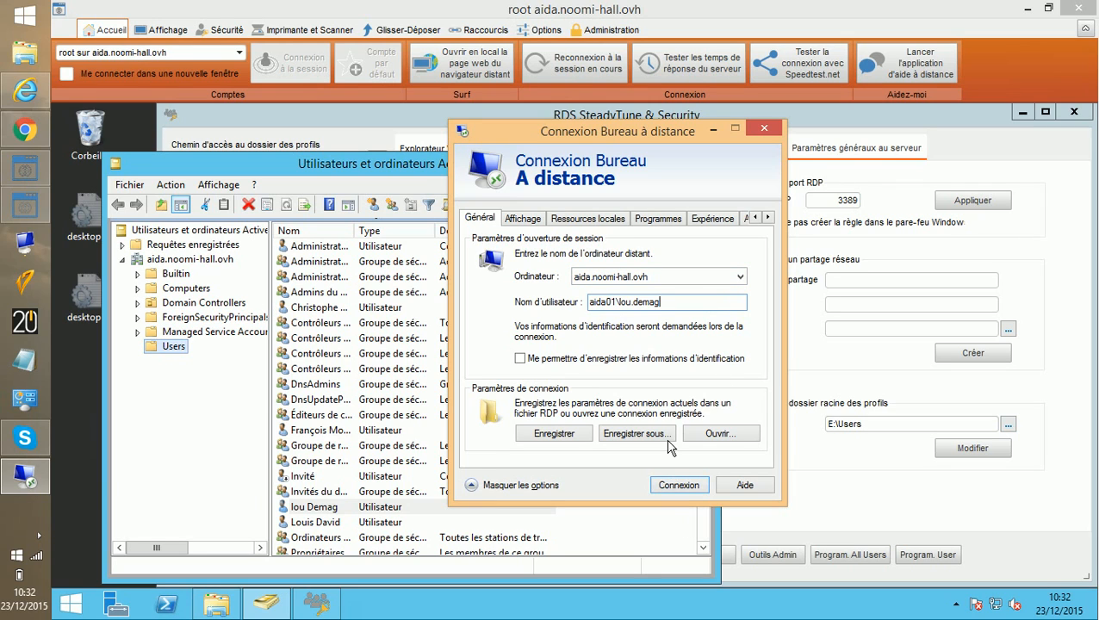
{"action": "left_click", "coordinate": [676, 486]}
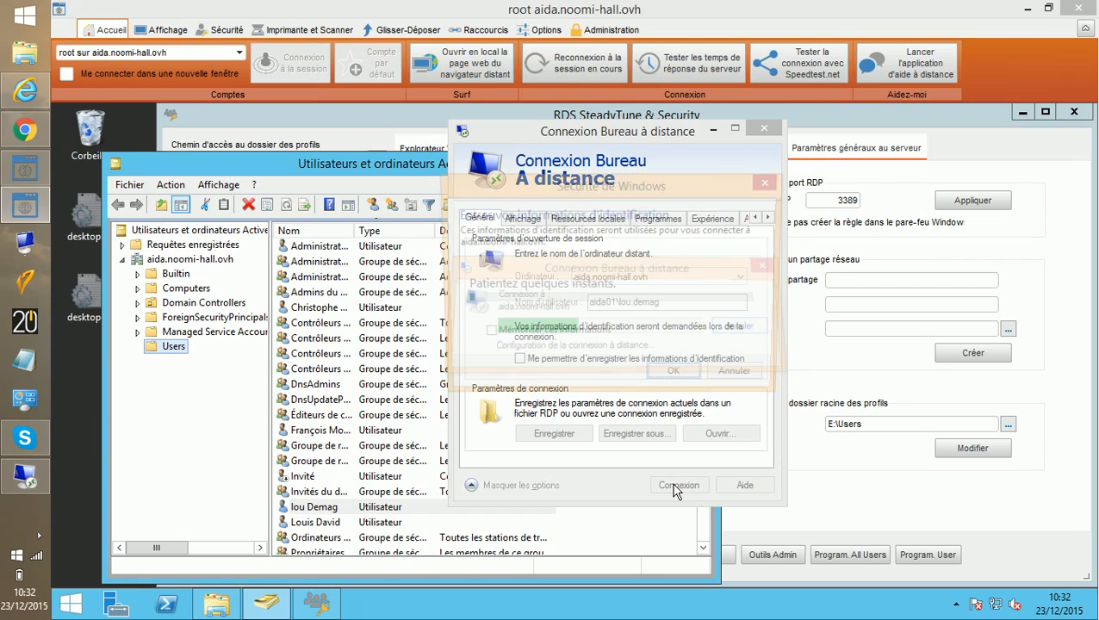
{"action": "type", "text": "•"}
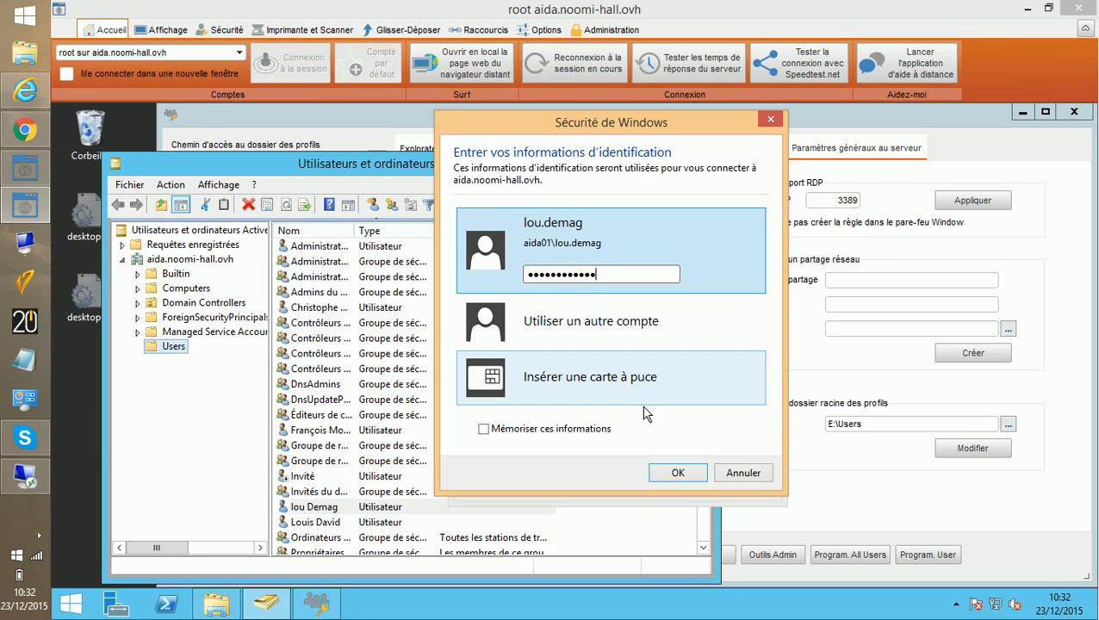
{"action": "left_click", "coordinate": [684, 472]}
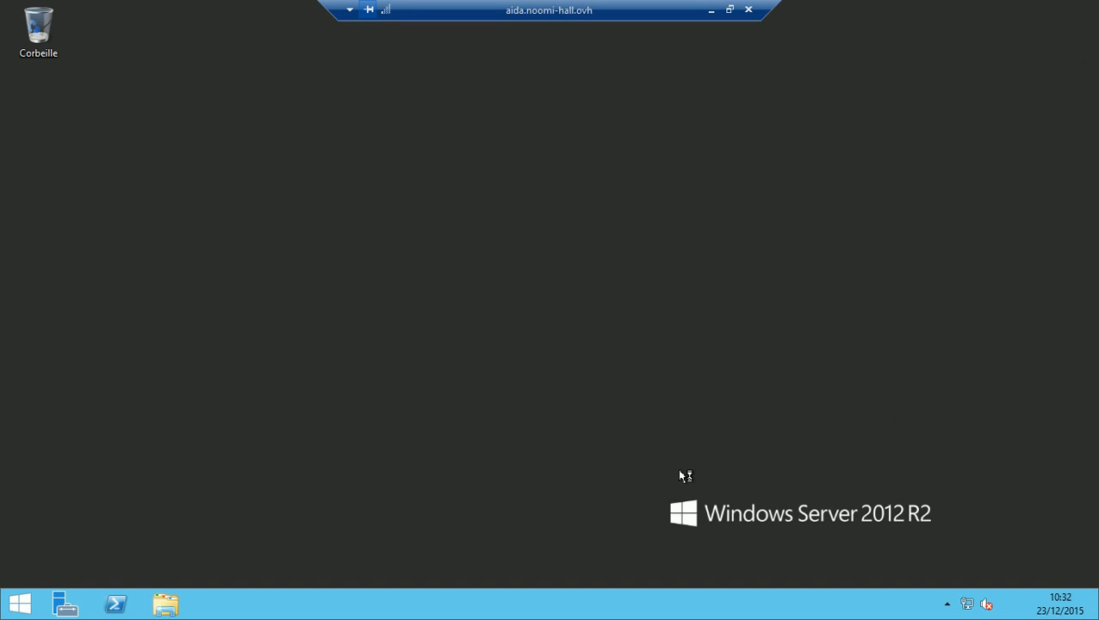
Step: Open File Explorer in the remote session, then sign the new user out from Start
{"action": "left_click", "coordinate": [159, 606]}
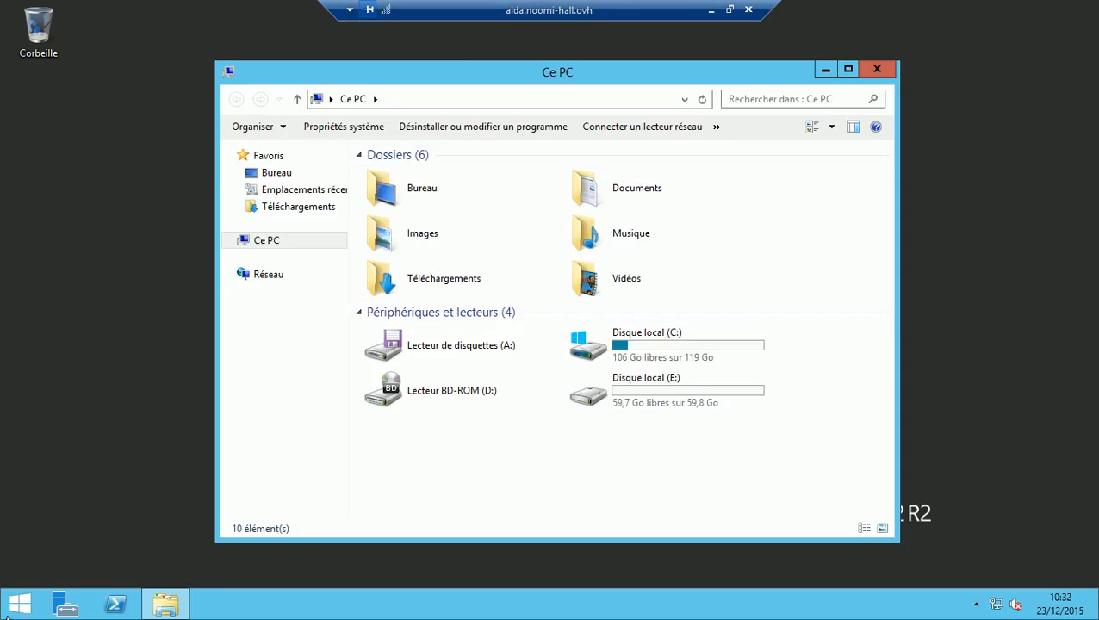
{"action": "left_click", "coordinate": [16, 602]}
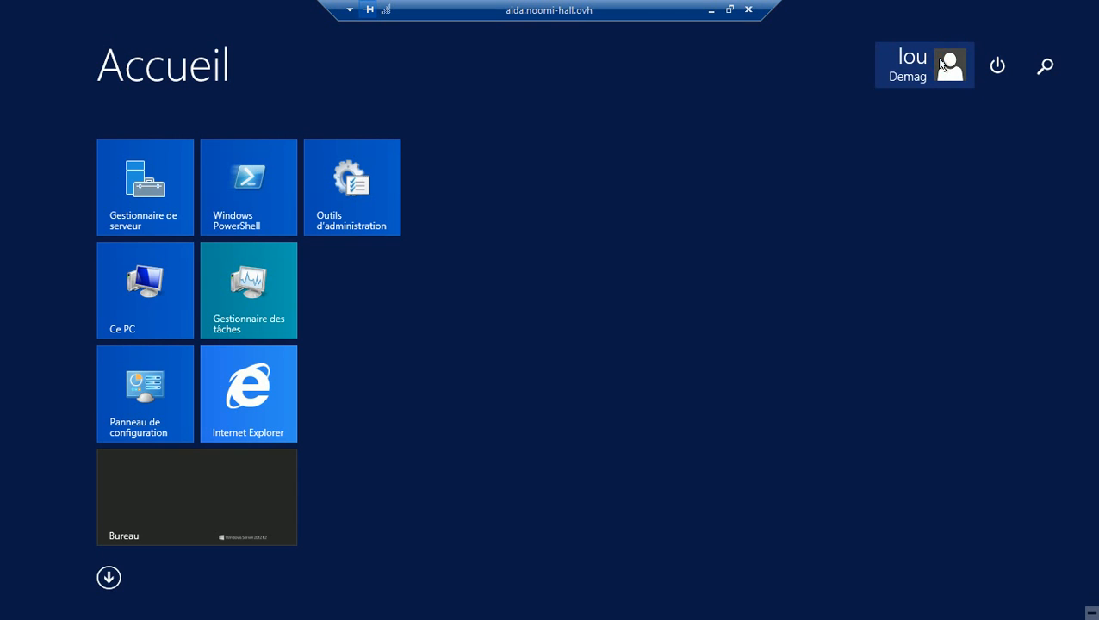
{"action": "left_click", "coordinate": [942, 64]}
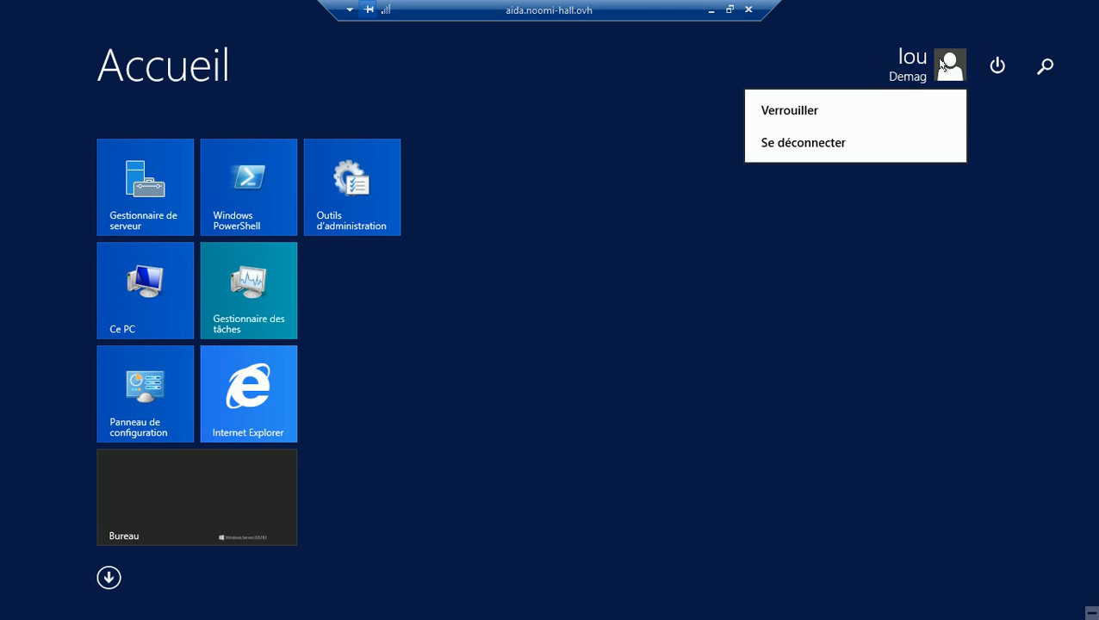
{"action": "left_click", "coordinate": [821, 145]}
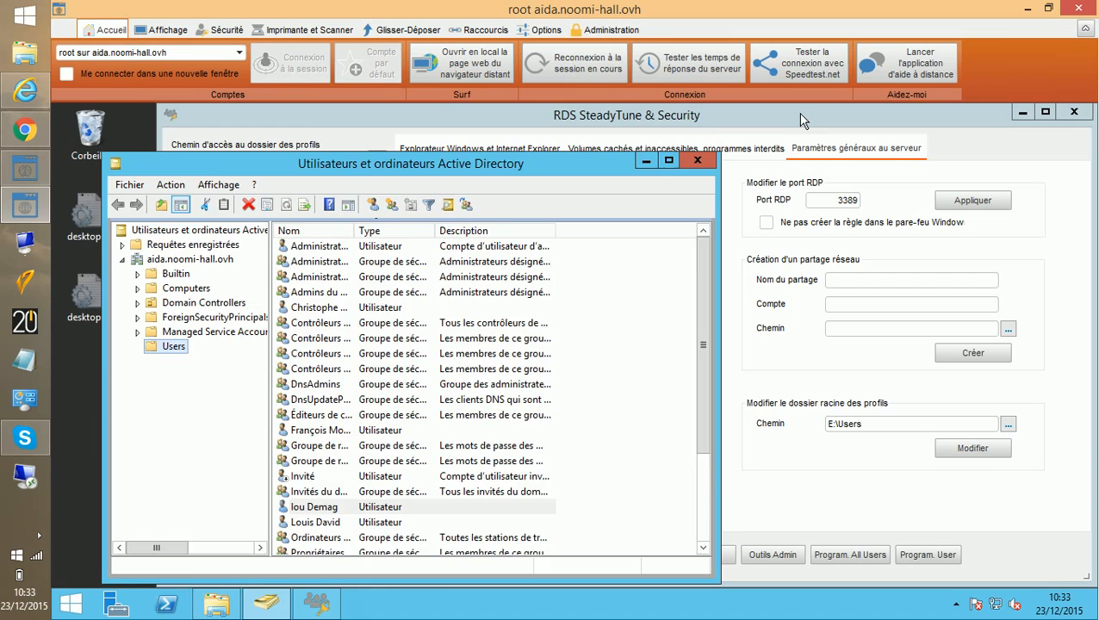
Step: Check that E:\Users in File Explorer holds the new user's profile folder, then return to SteadyTune
{"action": "left_click", "coordinate": [800, 114]}
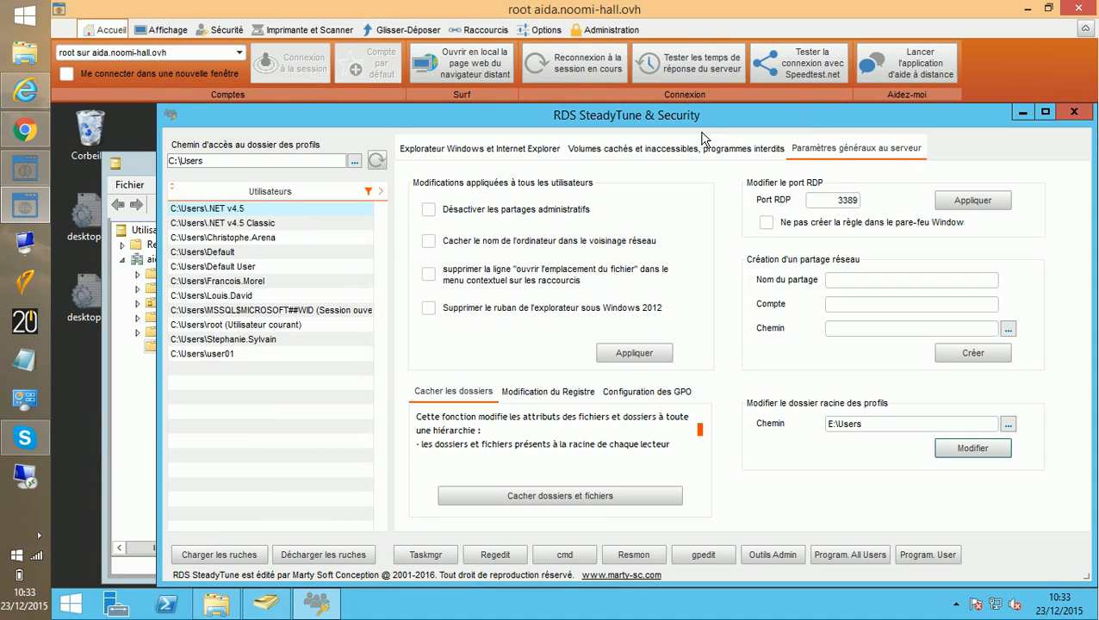
{"action": "left_click", "coordinate": [221, 607]}
{"action": "double_click", "coordinate": [519, 237]}
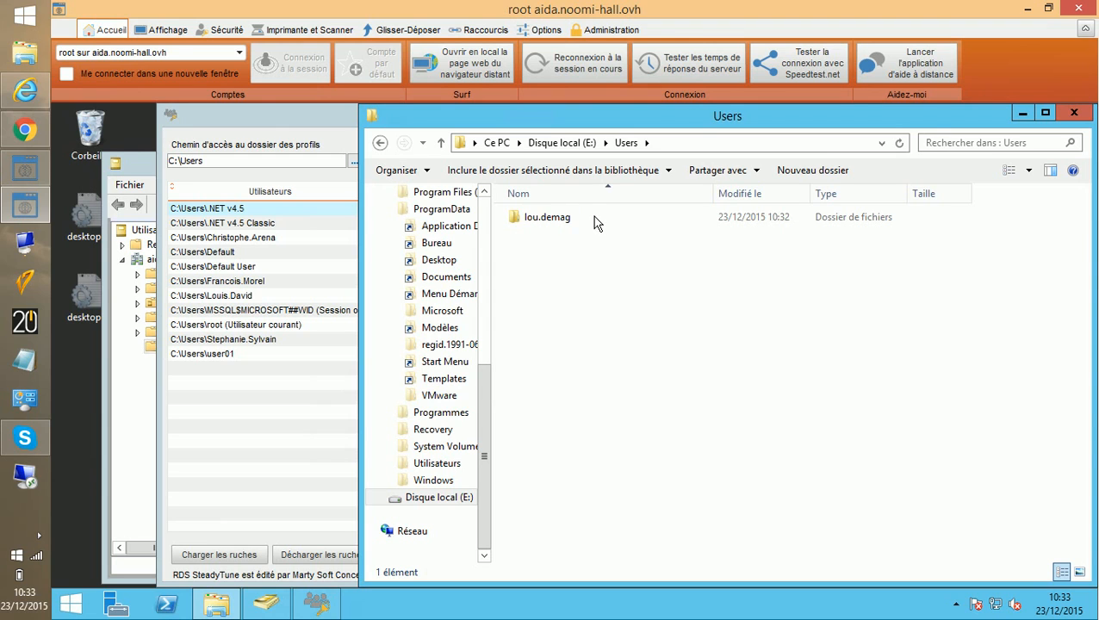
{"action": "left_click", "coordinate": [290, 115]}
Step: Point SteadyTune's profiles folder to E:\Users
{"action": "left_click", "coordinate": [354, 162]}
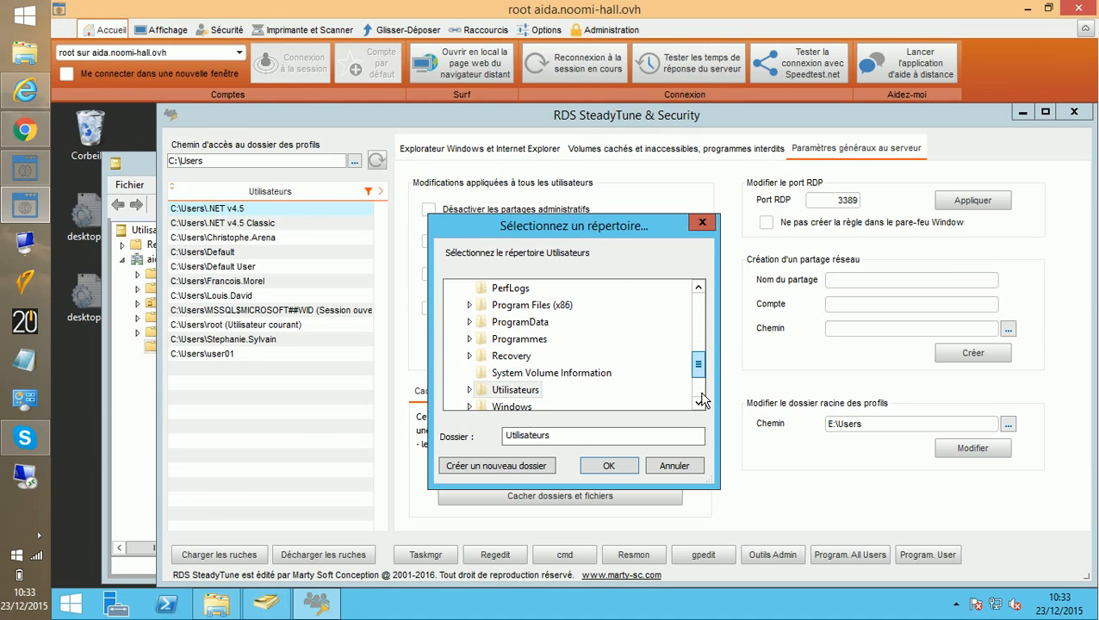
{"action": "scroll", "coordinate": [698, 399], "scroll_direction": "down", "scroll_amount": 2}
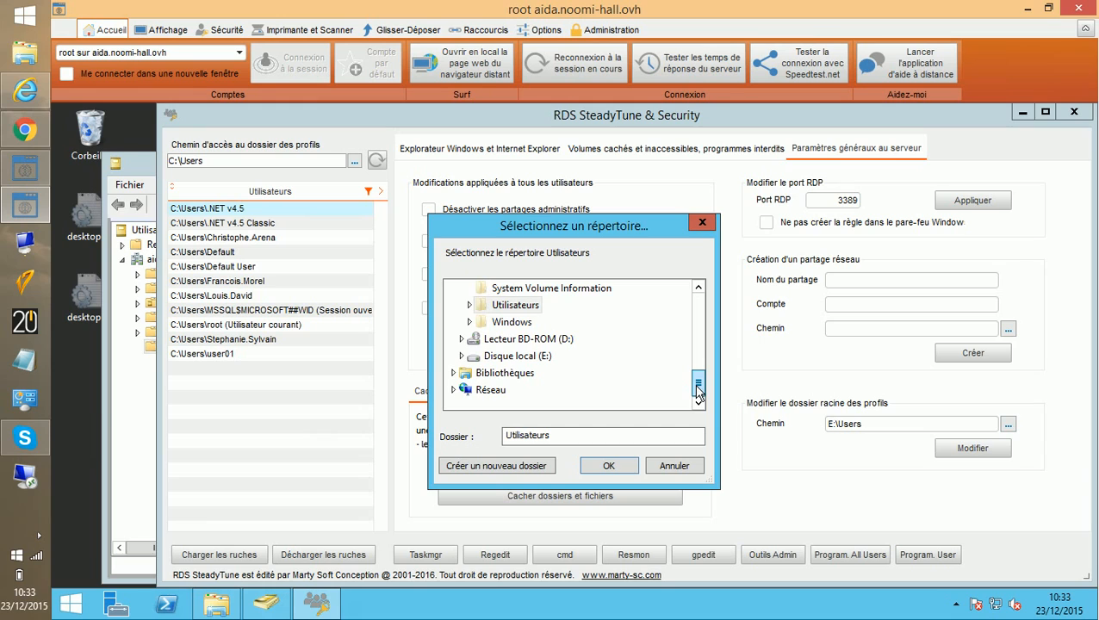
{"action": "left_click", "coordinate": [462, 356]}
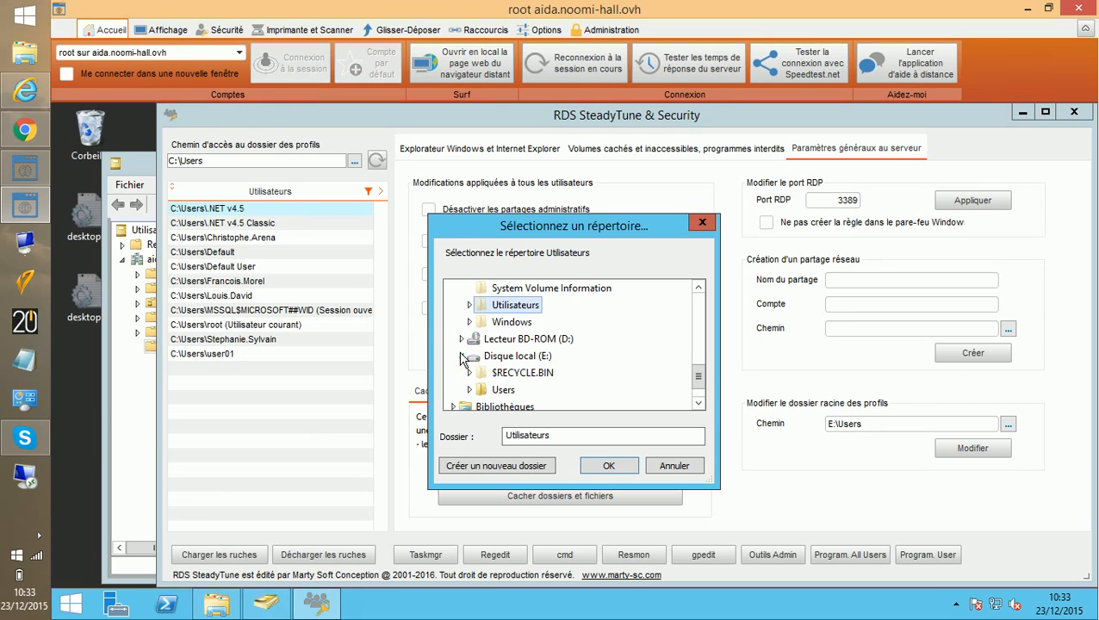
{"action": "left_click", "coordinate": [503, 391]}
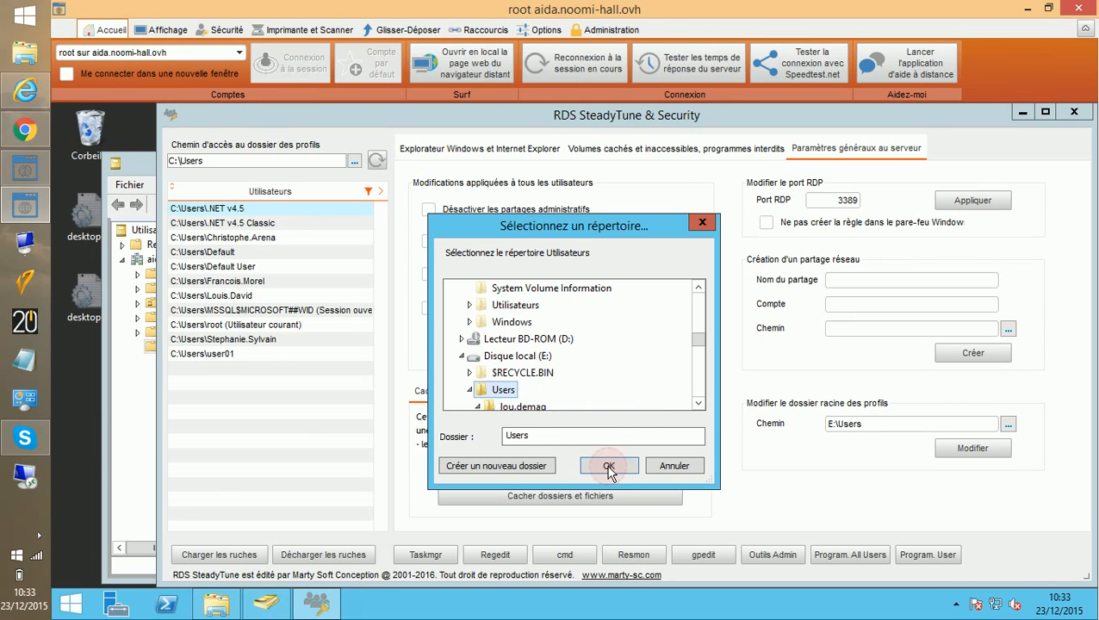
{"action": "left_click", "coordinate": [609, 468]}
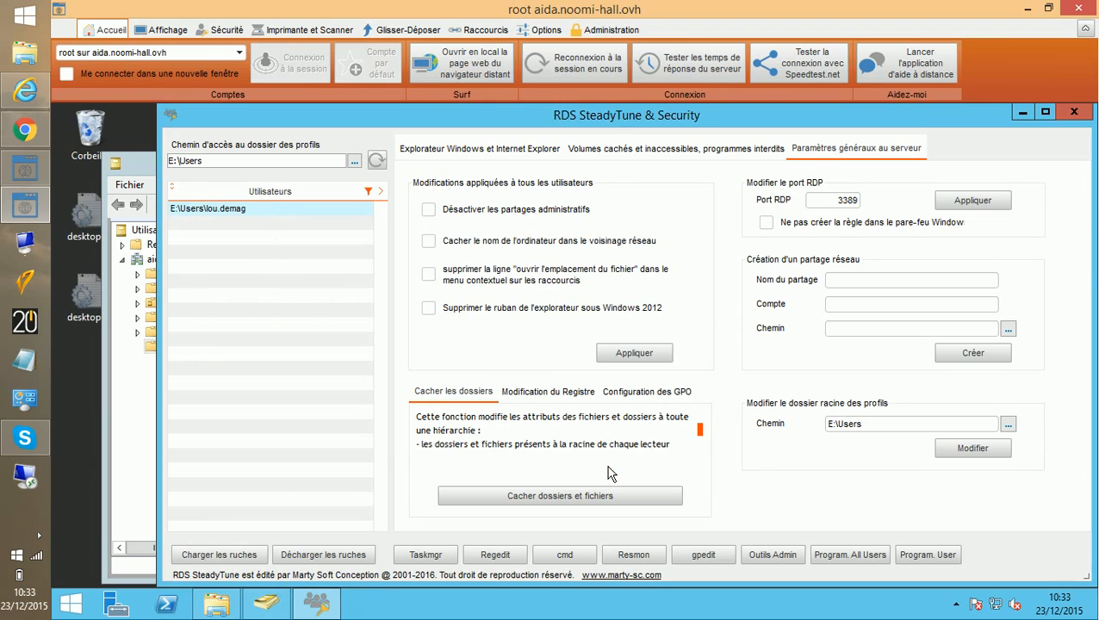
Step: Select the user's profile and show the hidden volumes and forbidden programs page
{"action": "left_click", "coordinate": [244, 209]}
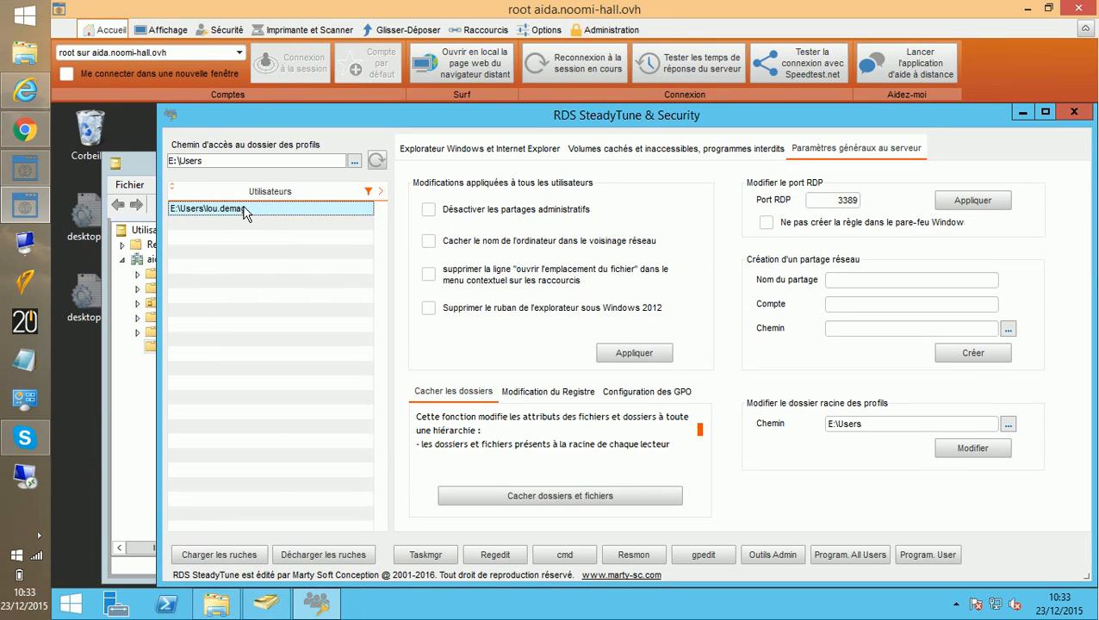
{"action": "left_click", "coordinate": [418, 150]}
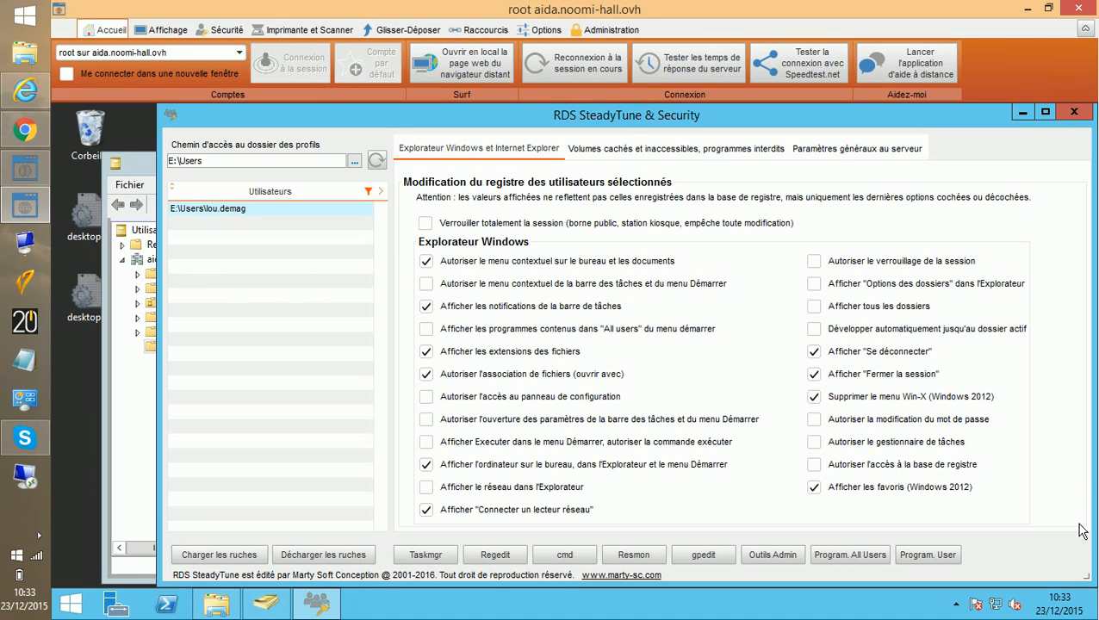
{"action": "left_click", "coordinate": [657, 153]}
{"action": "key", "text": "ctrl+c"}
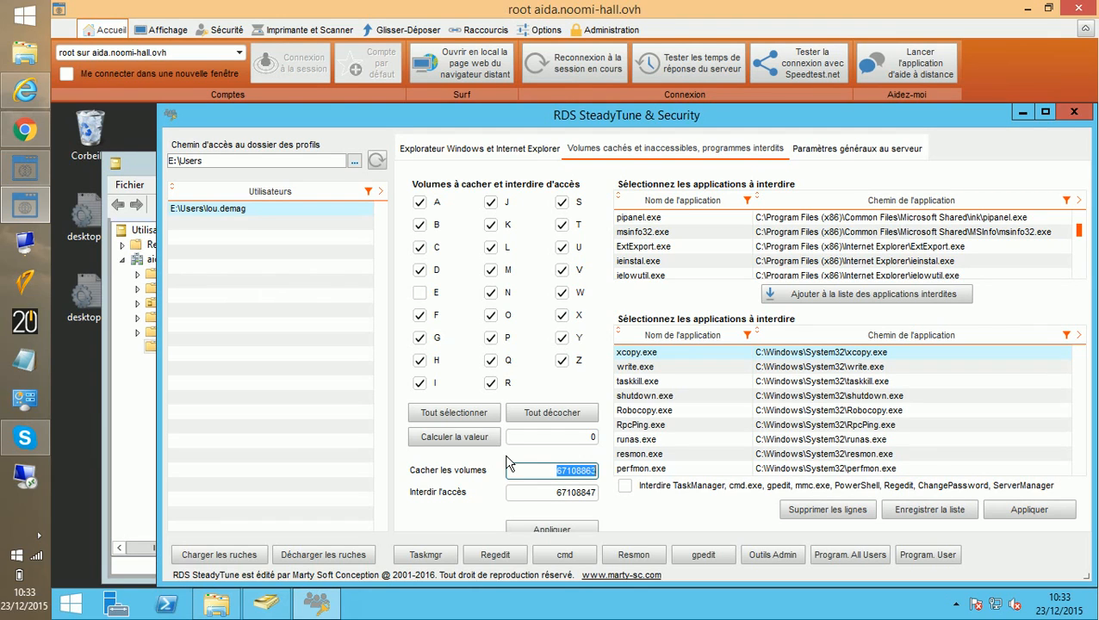
Step: Calculate the value for all drives and paste 67108863 into Cacher les volumes
{"action": "left_click", "coordinate": [420, 294]}
{"action": "left_click", "coordinate": [449, 436]}
{"action": "left_click", "coordinate": [536, 438]}
{"action": "left_click_drag", "start_coordinate": [552, 437], "coordinate": [614, 437]}
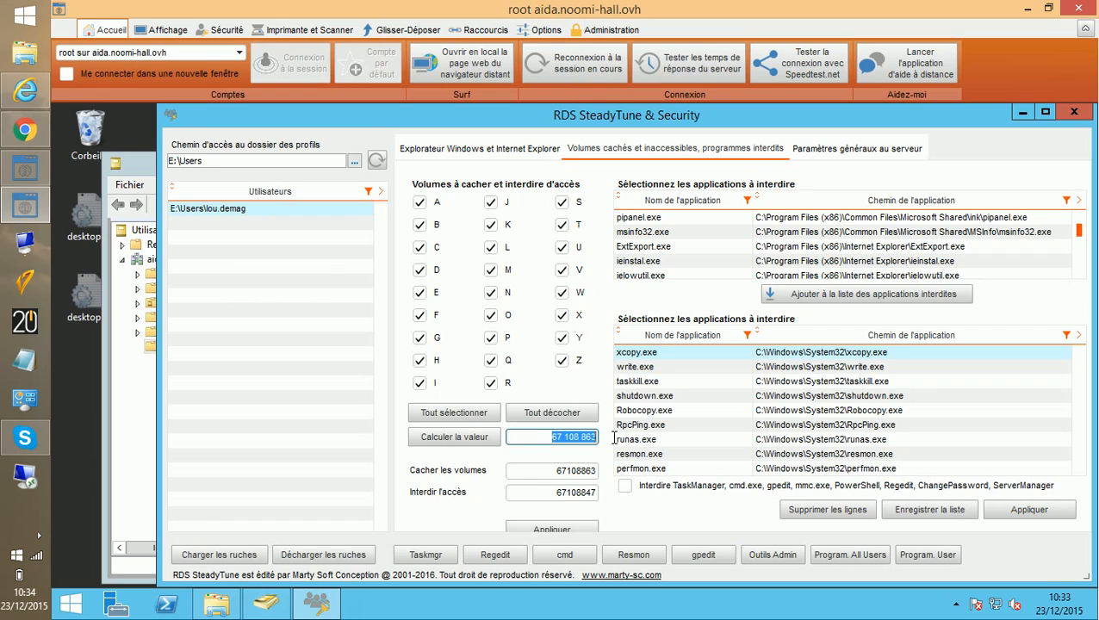
{"action": "double_click", "coordinate": [548, 473]}
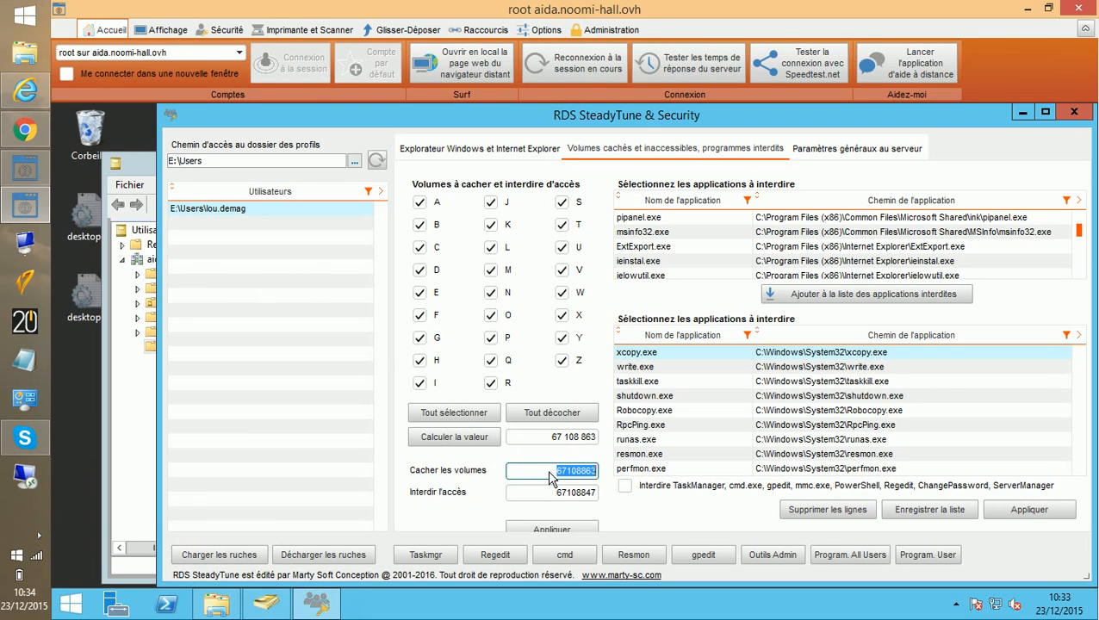
{"action": "key", "text": "ctrl+v"}
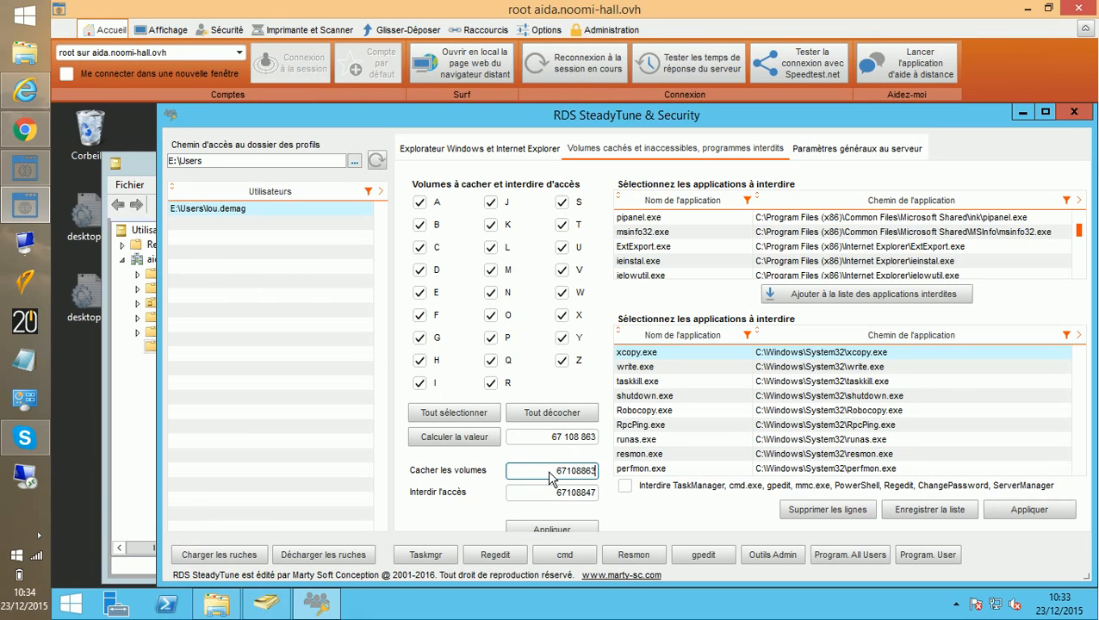
Step: Exclude drive E, recalculate, paste 67108847 into Interdire l'accès, and apply
{"action": "left_click", "coordinate": [420, 294]}
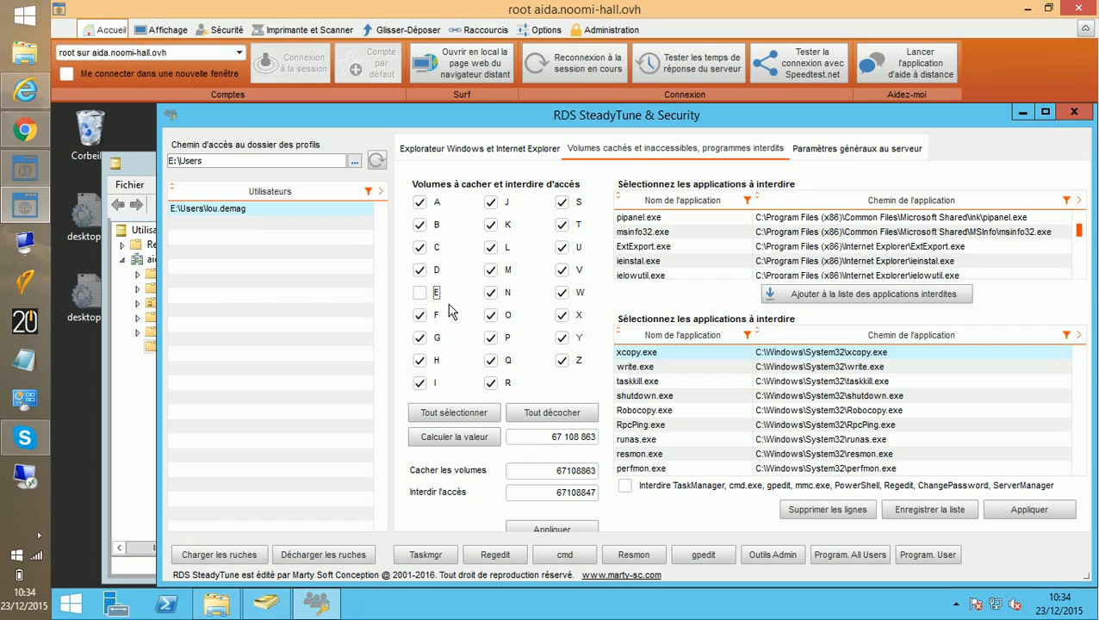
{"action": "left_click", "coordinate": [454, 439]}
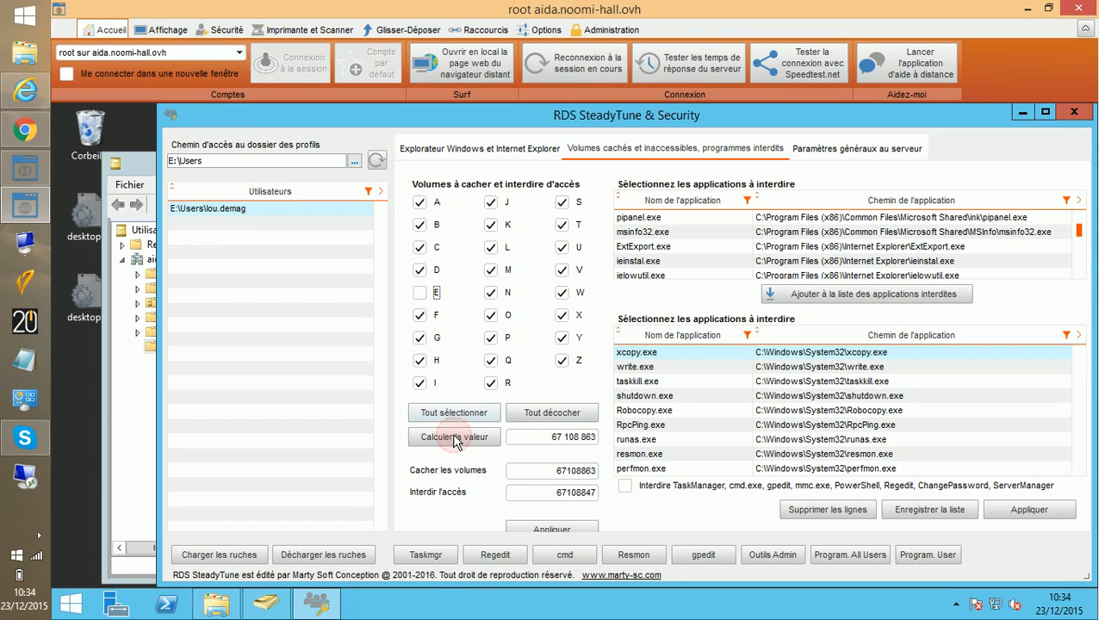
{"action": "left_click", "coordinate": [543, 441]}
{"action": "left_click_drag", "start_coordinate": [544, 439], "coordinate": [600, 440]}
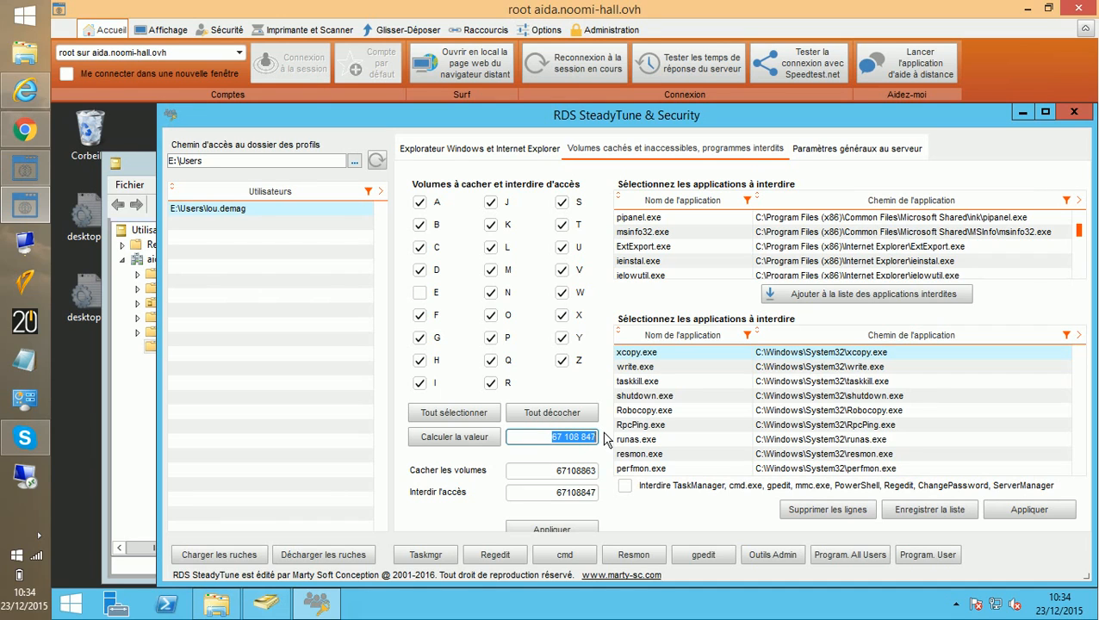
{"action": "left_click", "coordinate": [554, 493]}
{"action": "double_click", "coordinate": [553, 492]}
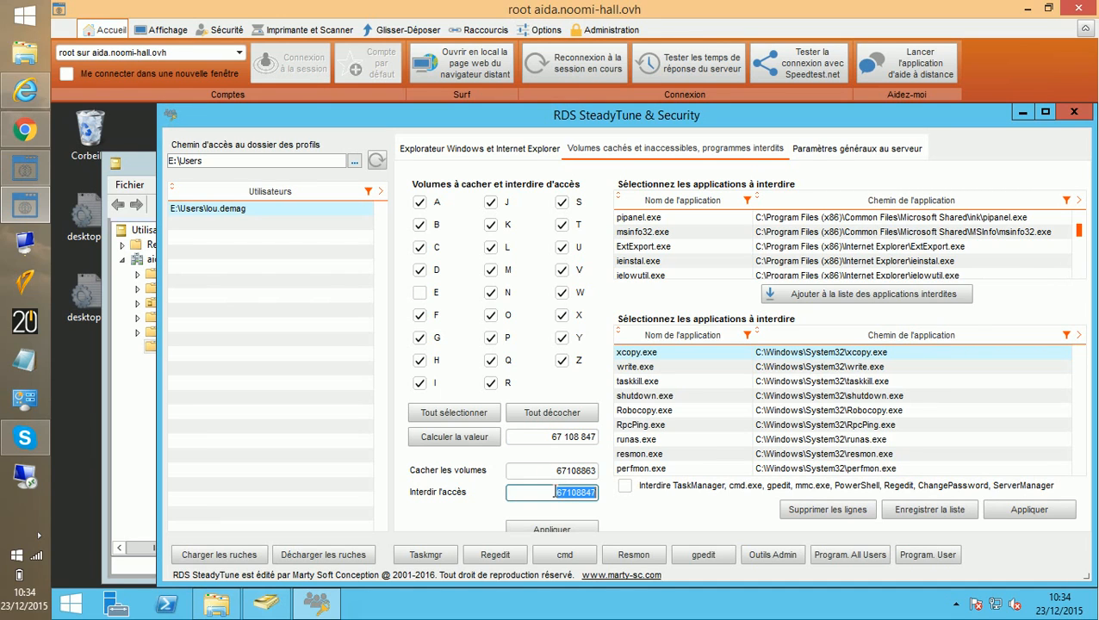
{"action": "type", "text": "67108847"}
{"action": "left_click", "coordinate": [563, 527]}
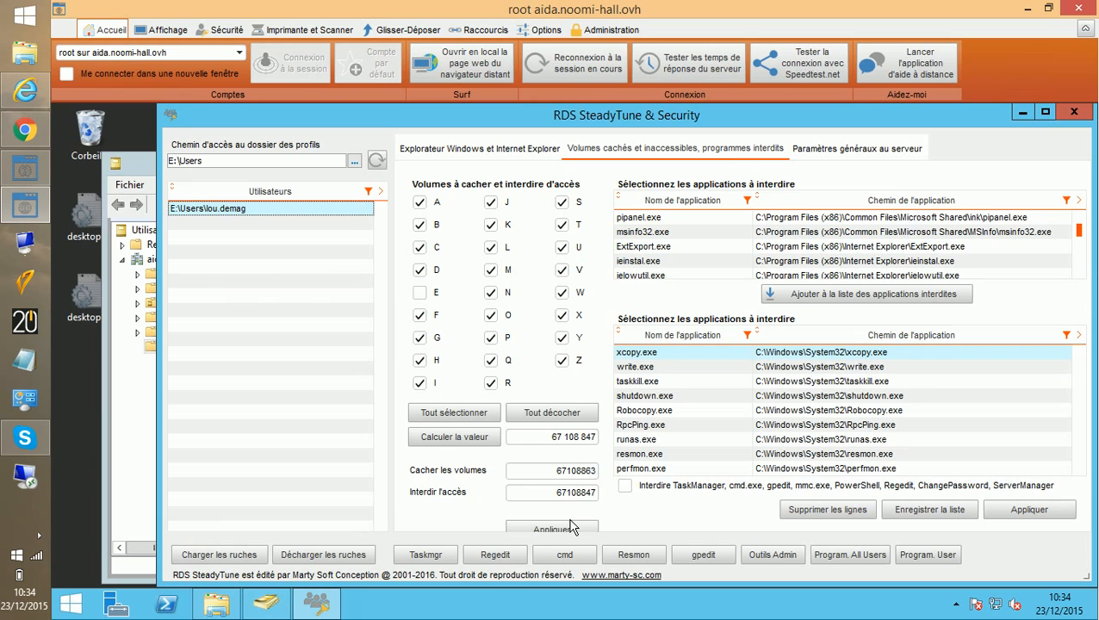
Step: Turn on taskbar auto-hide, lock the Explorer restrictions for the user, and launch Remote Desktop Connection
{"action": "left_click", "coordinate": [1045, 113]}
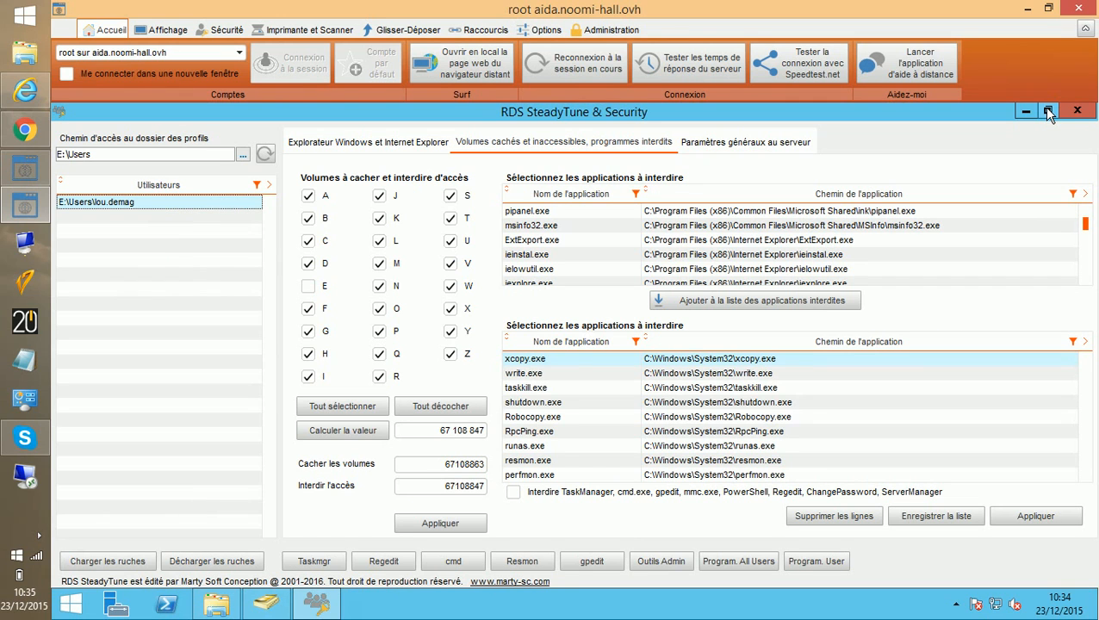
{"action": "left_click", "coordinate": [317, 147]}
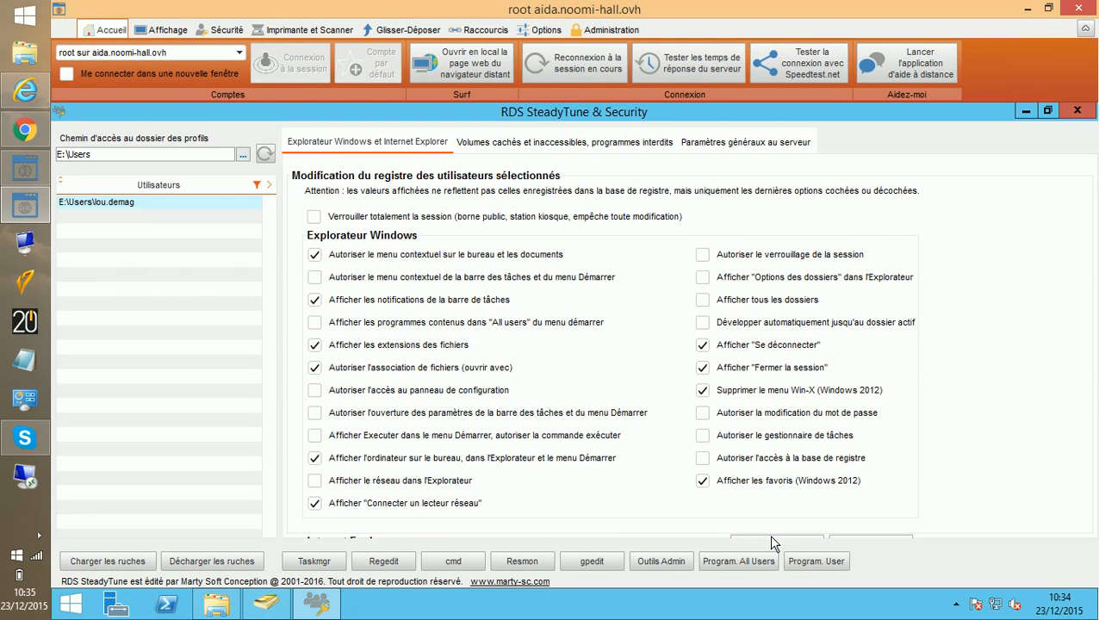
{"action": "right_click", "coordinate": [777, 607]}
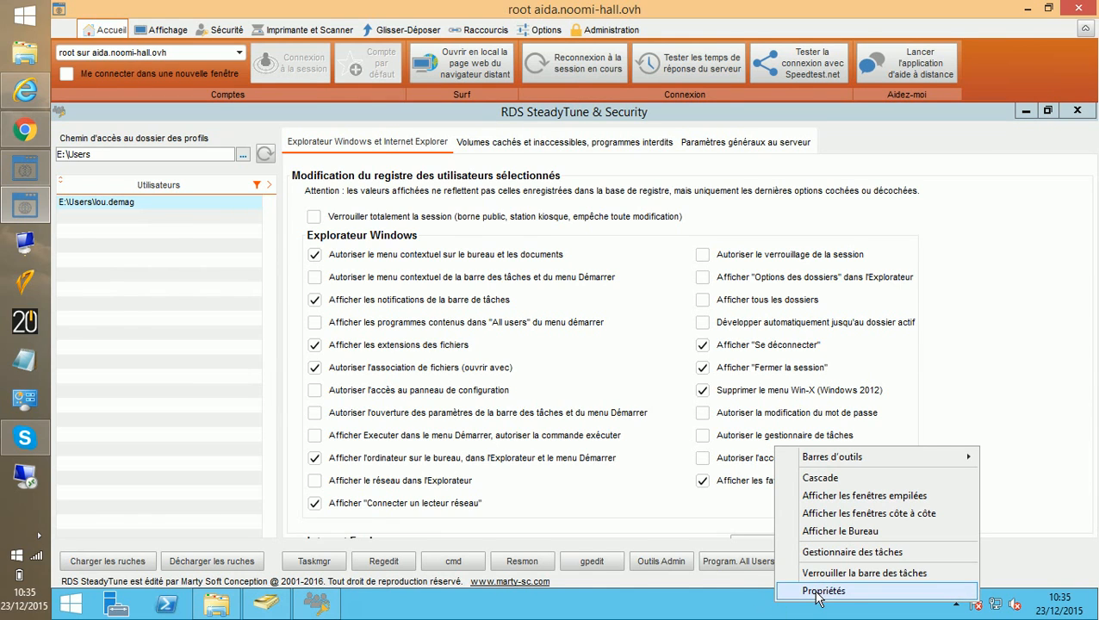
{"action": "left_click", "coordinate": [818, 591]}
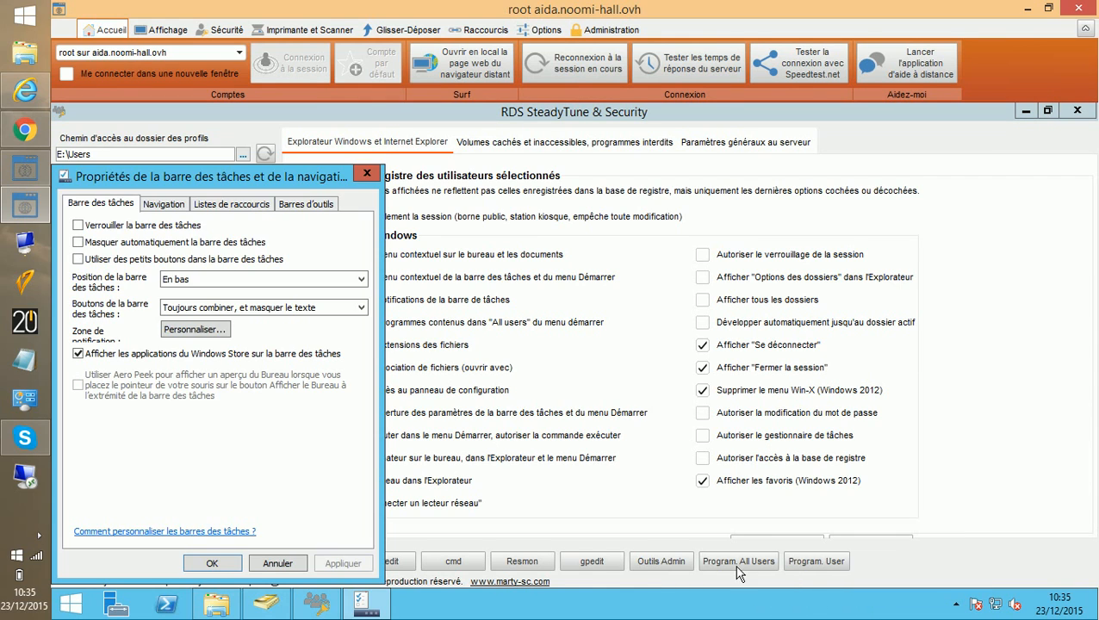
{"action": "left_click", "coordinate": [79, 241]}
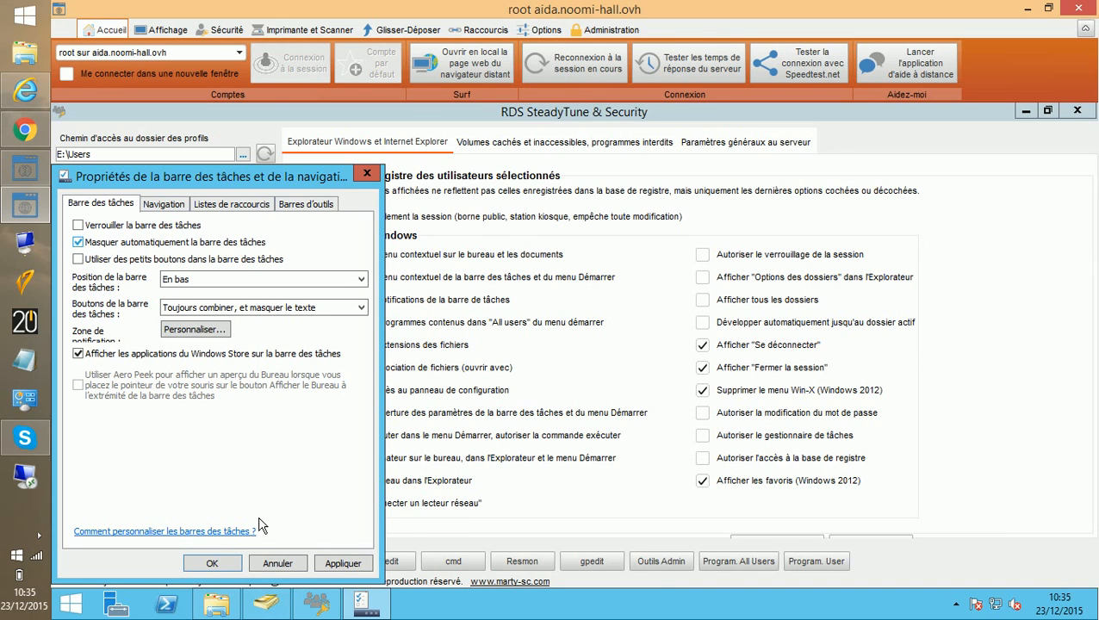
{"action": "left_click", "coordinate": [214, 561]}
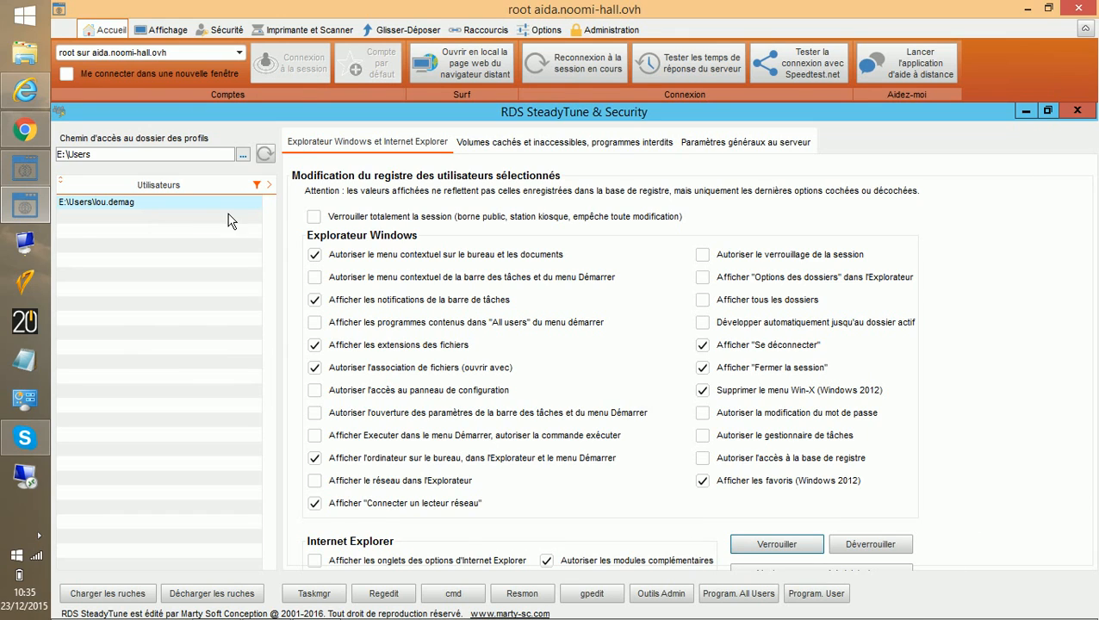
{"action": "left_click", "coordinate": [776, 544]}
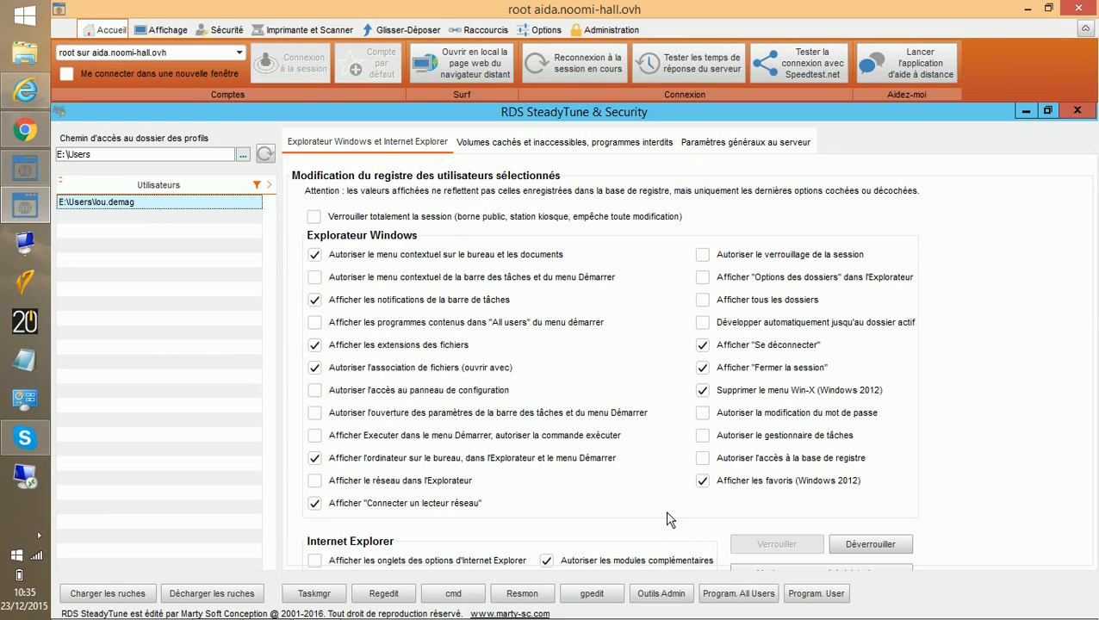
{"action": "left_click", "coordinate": [25, 480]}
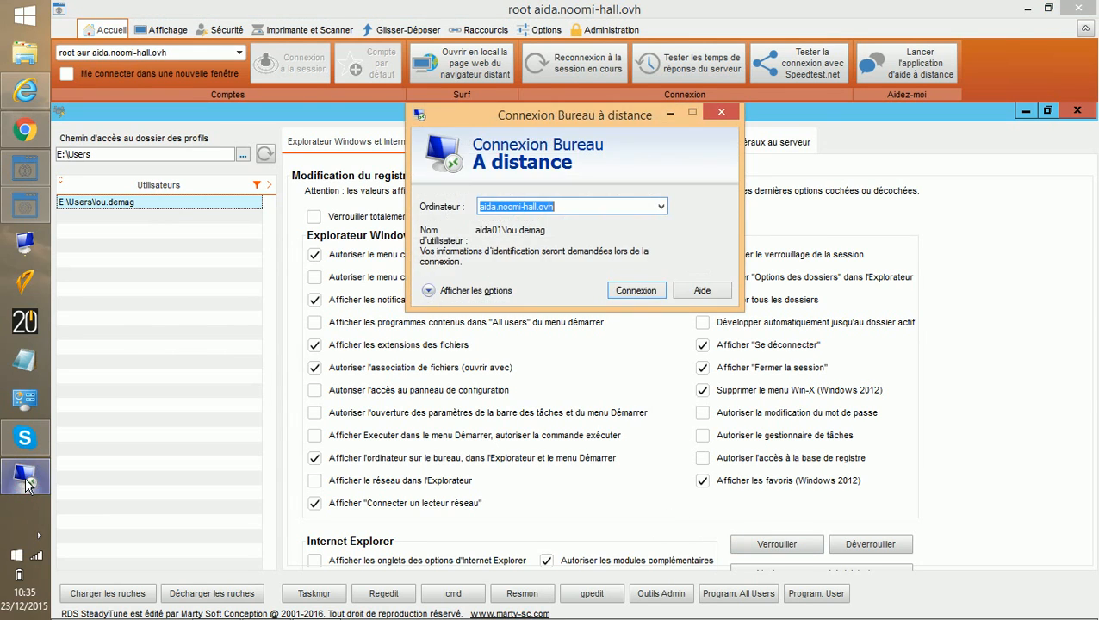
Step: Log in to aida.noomi-hall.ovh as the restricted user with the account password
{"action": "left_click", "coordinate": [637, 291]}
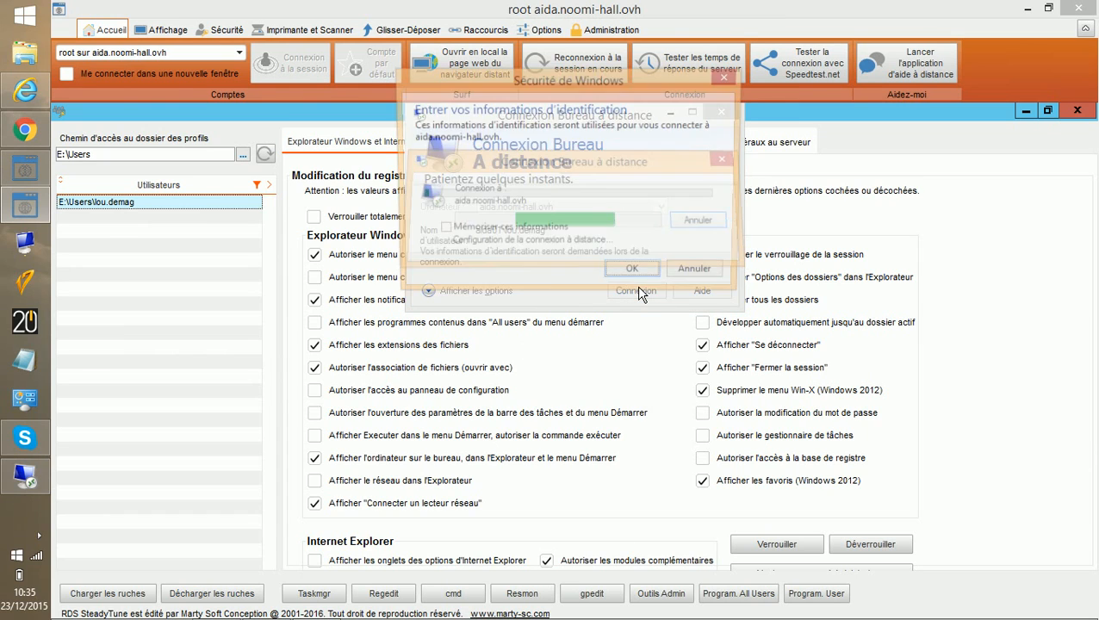
{"action": "type", "text": "•••••"}
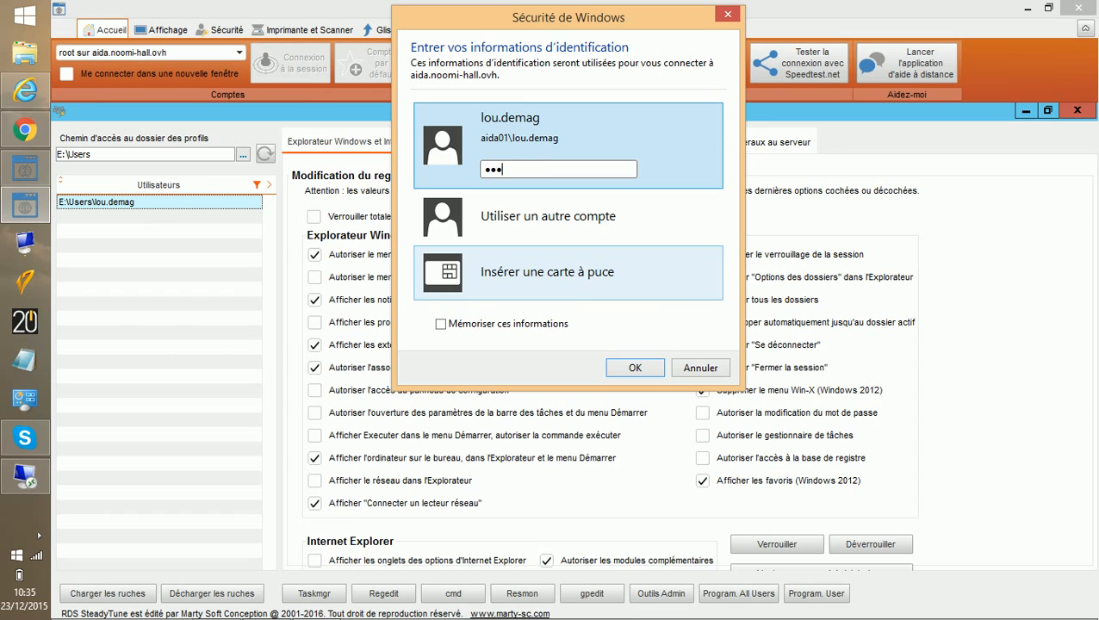
{"action": "type", "text": "••••••"}
{"action": "left_click", "coordinate": [632, 371]}
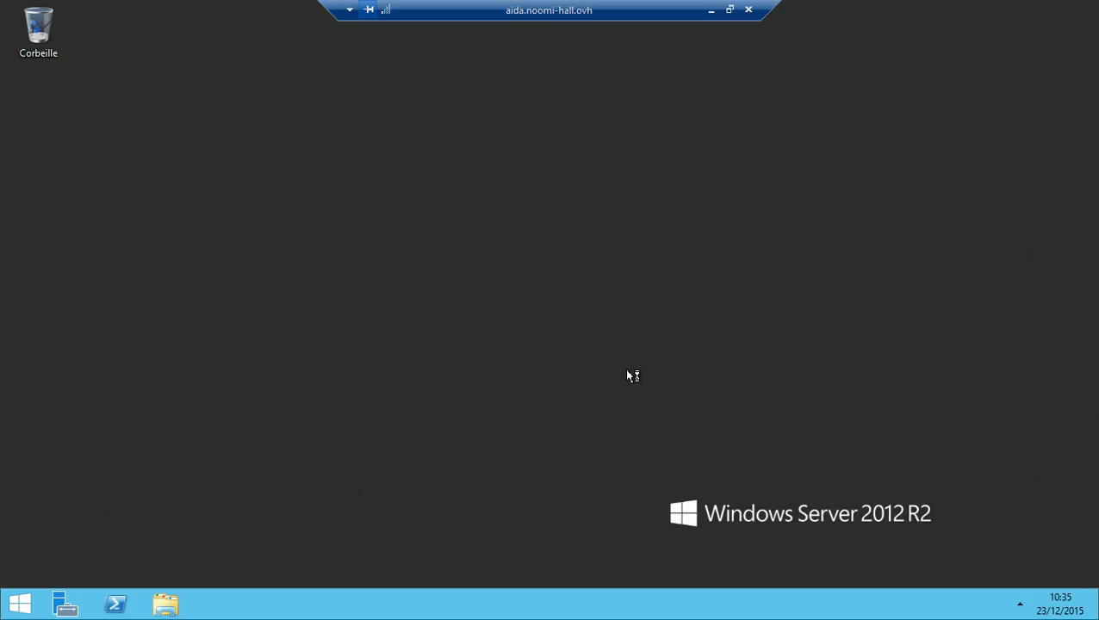
Step: Unpin Server Manager and PowerShell from the Windows Server taskbar
{"action": "right_click", "coordinate": [72, 608]}
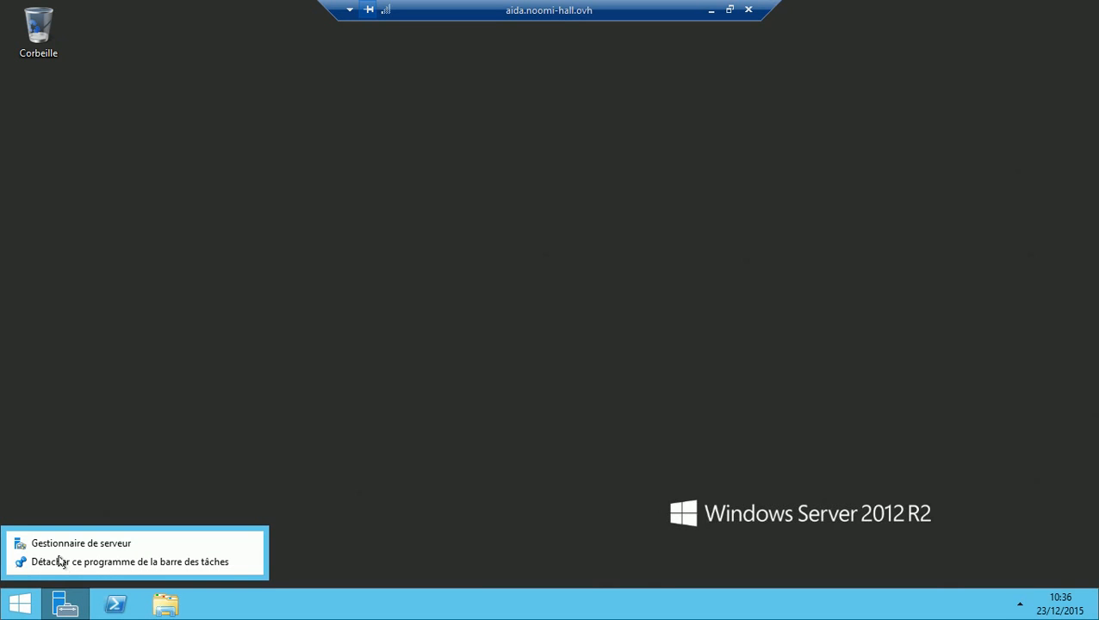
{"action": "left_click", "coordinate": [60, 562]}
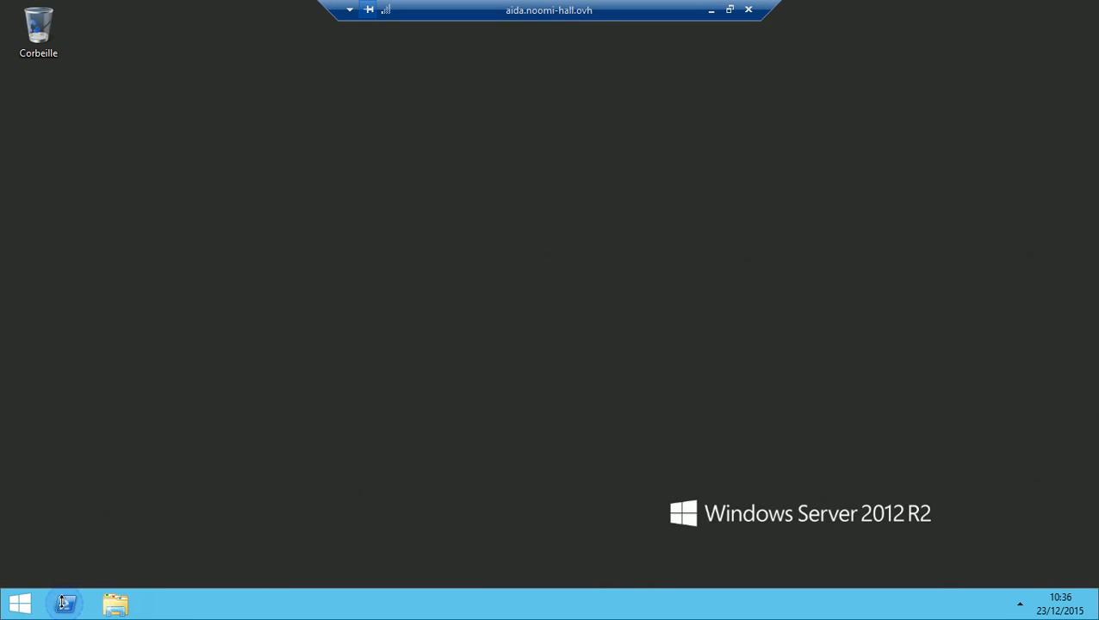
{"action": "right_click", "coordinate": [63, 607]}
{"action": "left_click", "coordinate": [58, 565]}
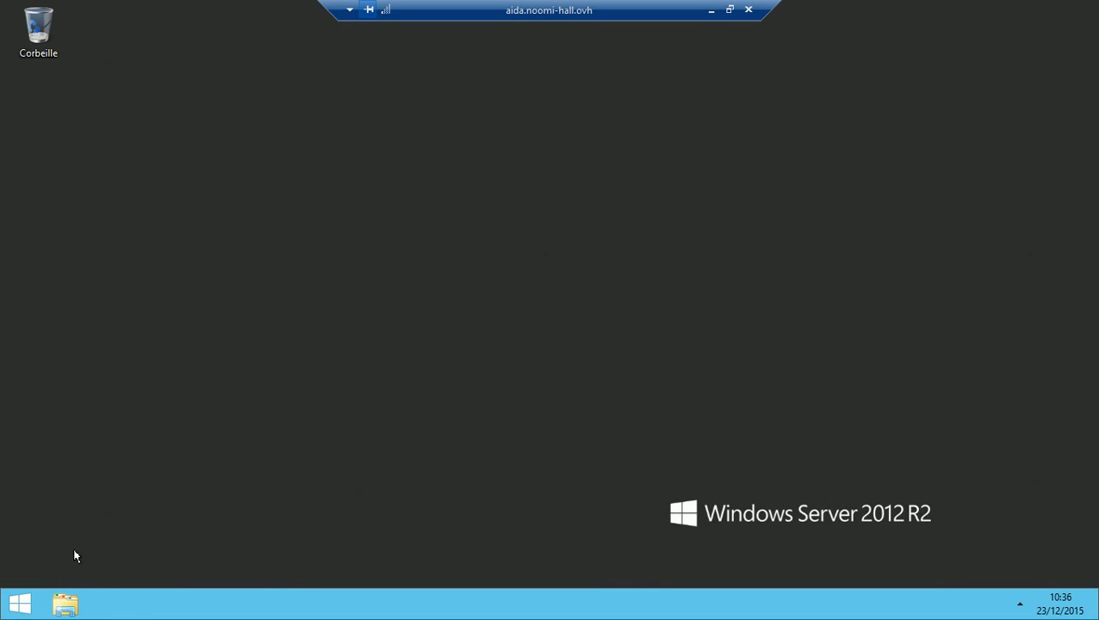
Step: Check that Ce PC shows only six folders, then display the full Applications list
{"action": "left_click", "coordinate": [63, 606]}
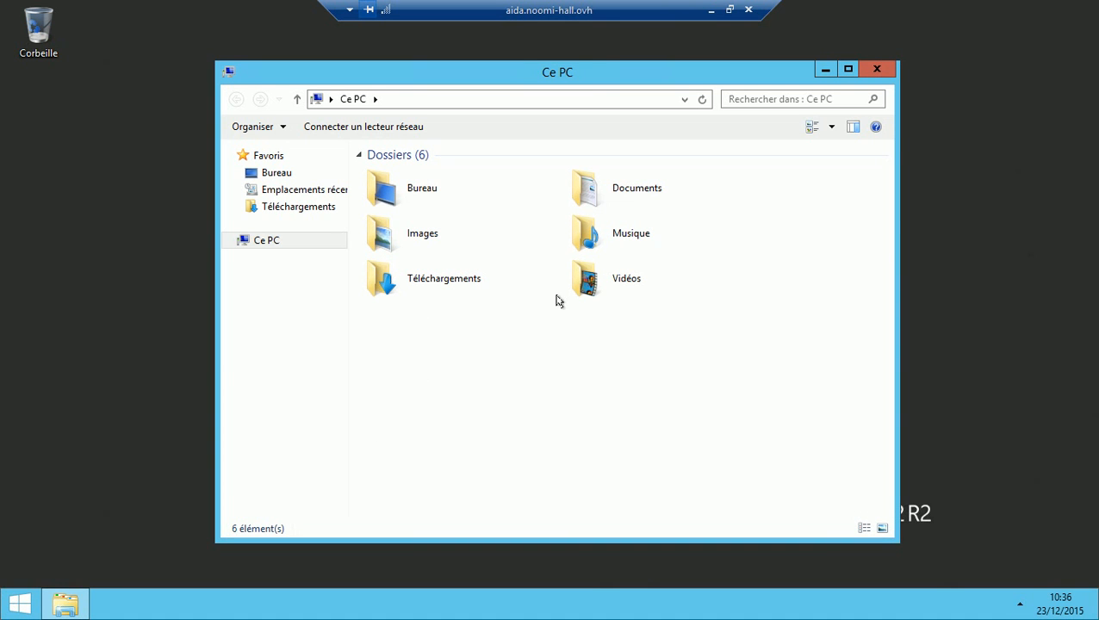
{"action": "left_click", "coordinate": [253, 240]}
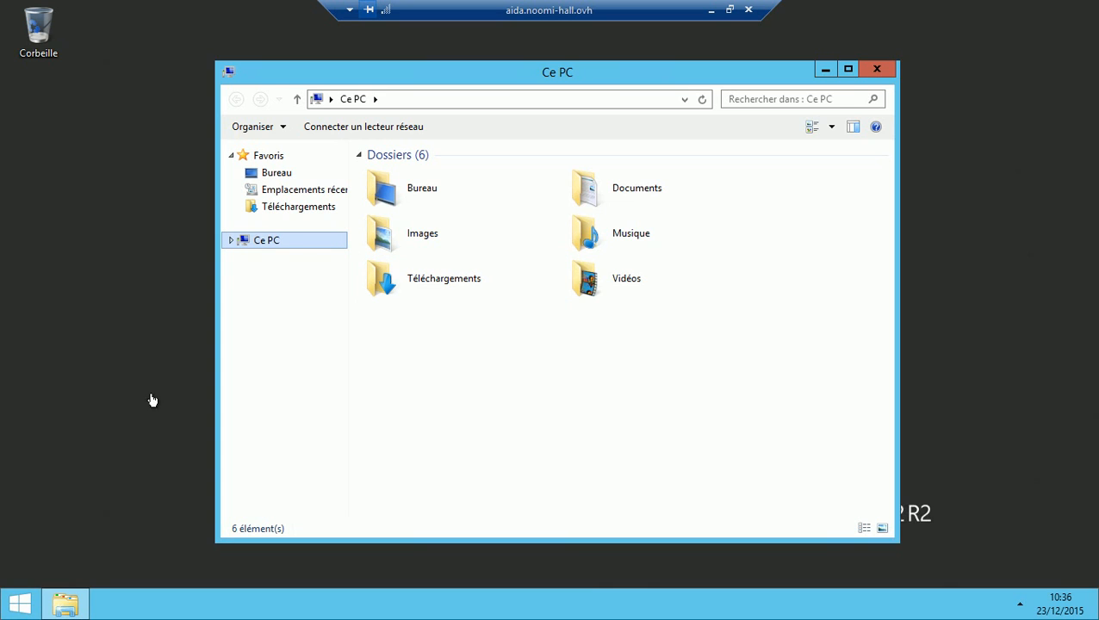
{"action": "left_click", "coordinate": [20, 604]}
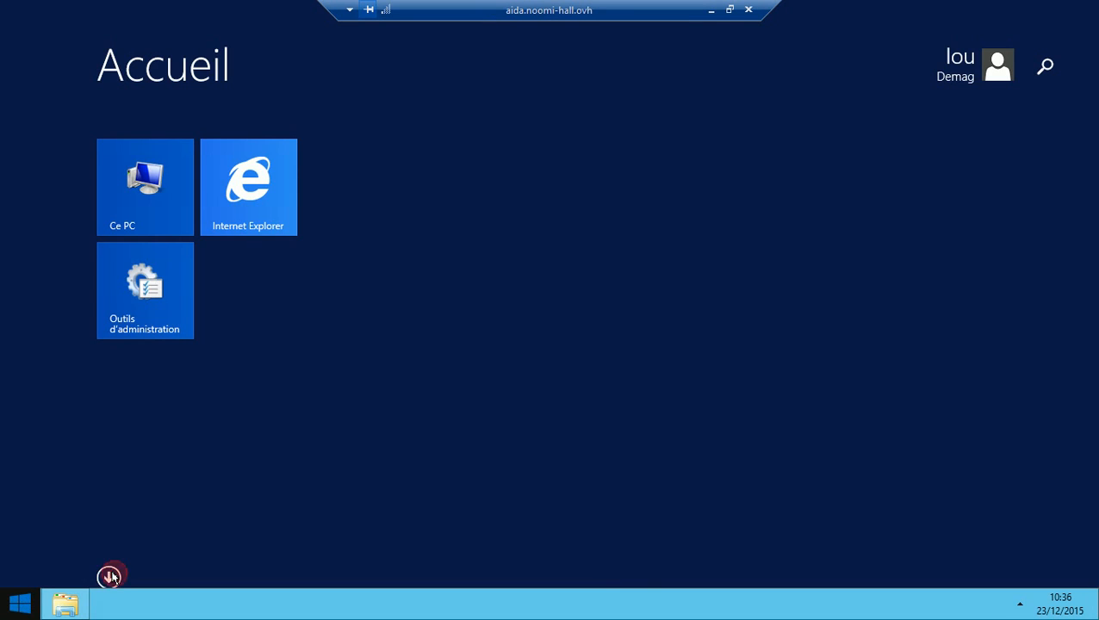
{"action": "left_click", "coordinate": [109, 576]}
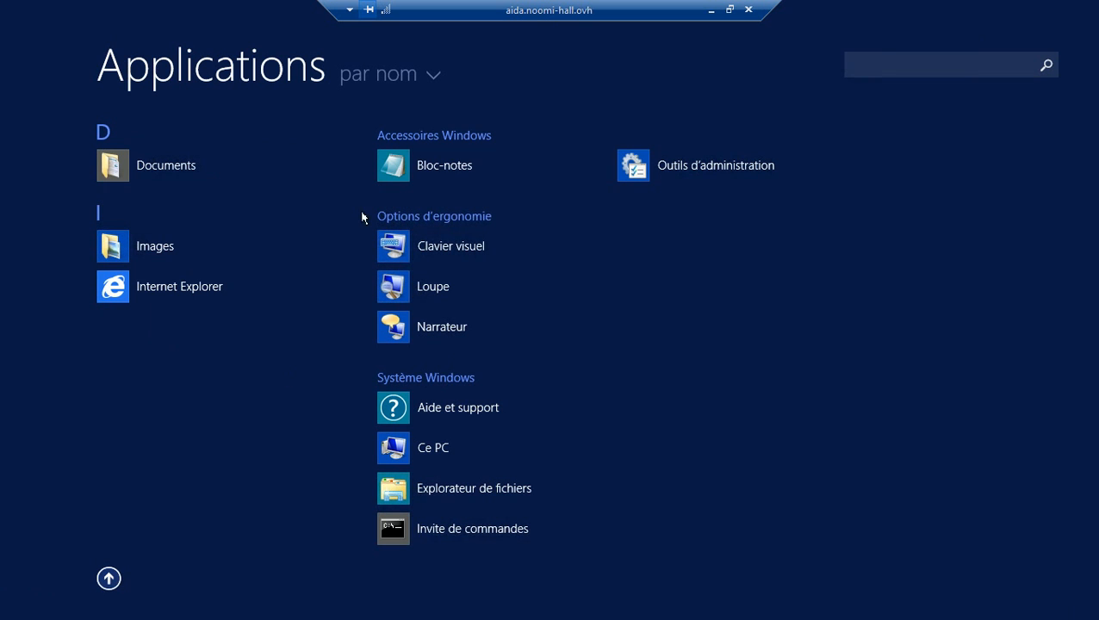
Step: Try opening the Bloc-notes shortcut's target location and dismiss the resulting Restrictions error
{"action": "right_click", "coordinate": [402, 163]}
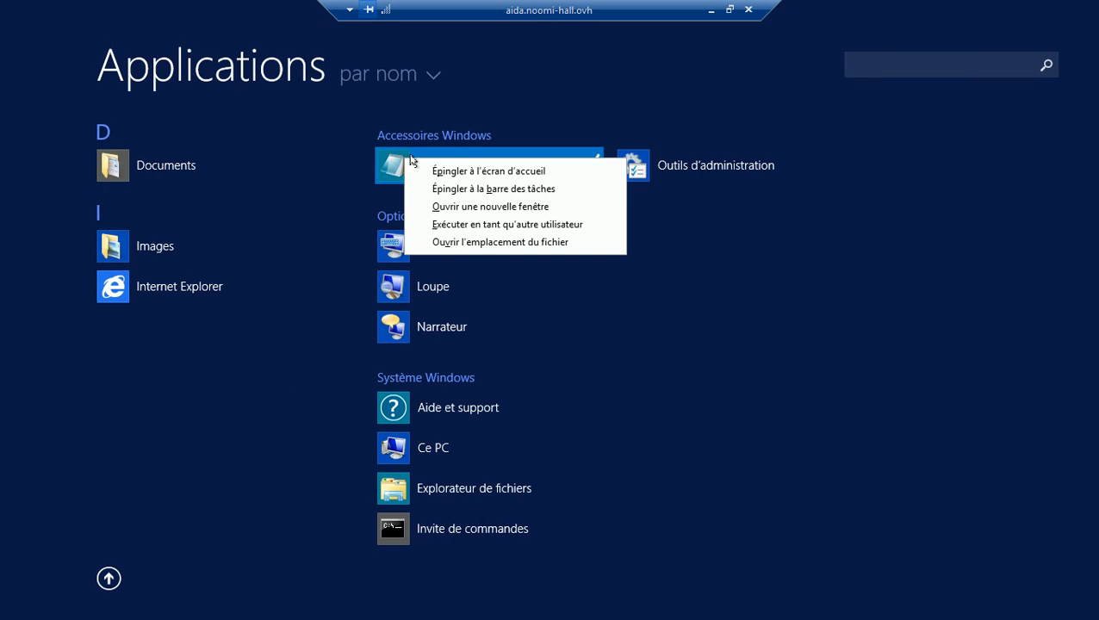
{"action": "left_click", "coordinate": [472, 245]}
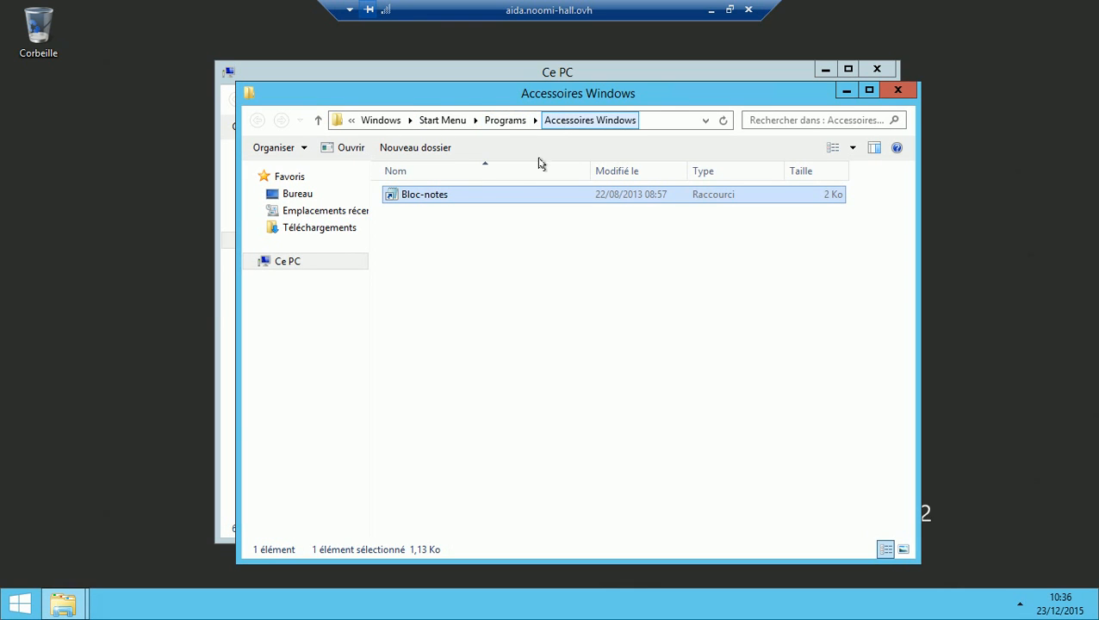
{"action": "right_click", "coordinate": [414, 197]}
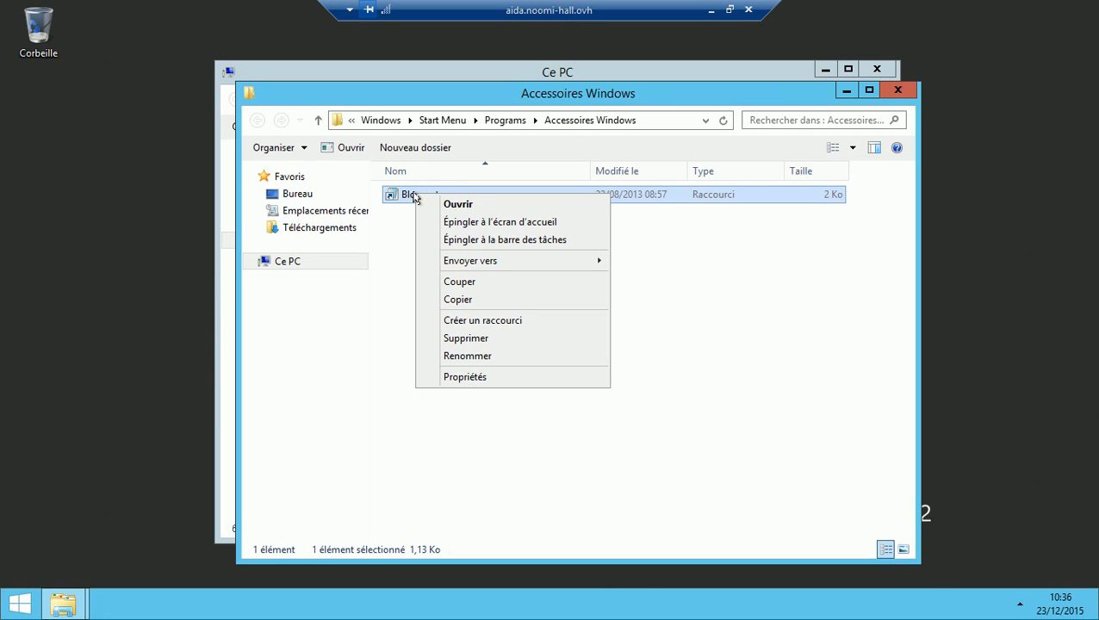
{"action": "left_click", "coordinate": [450, 380]}
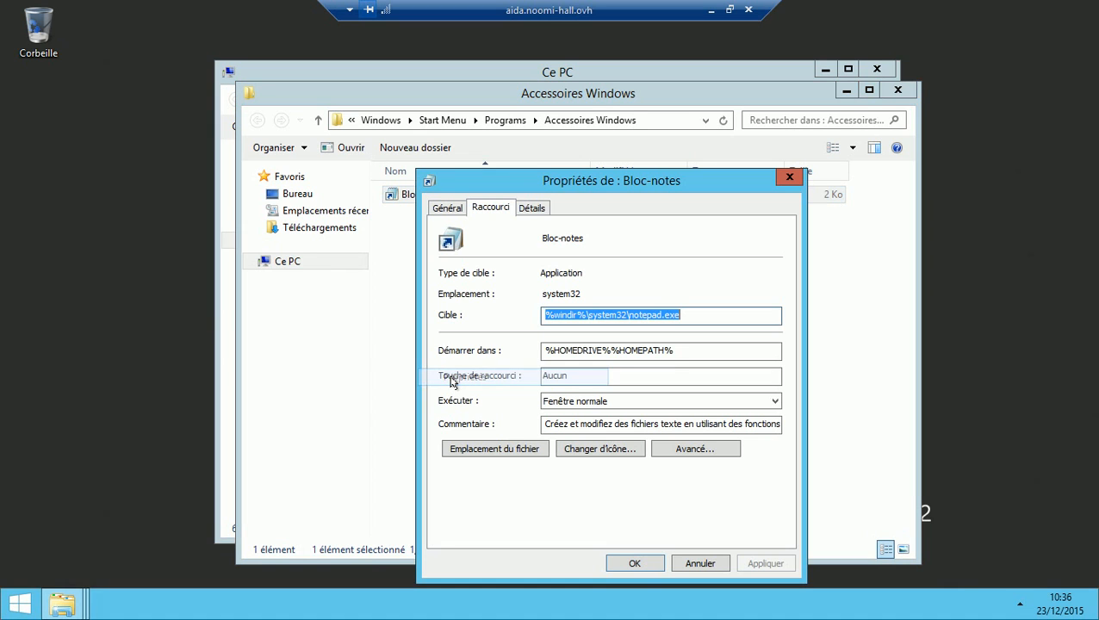
{"action": "left_click", "coordinate": [480, 453]}
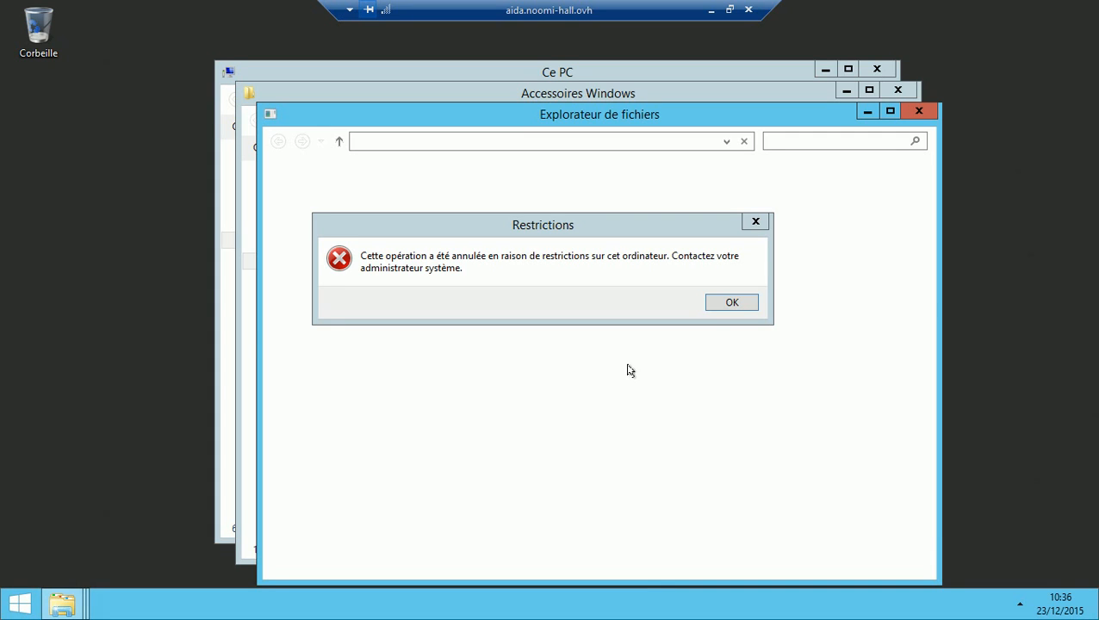
{"action": "left_click", "coordinate": [746, 303]}
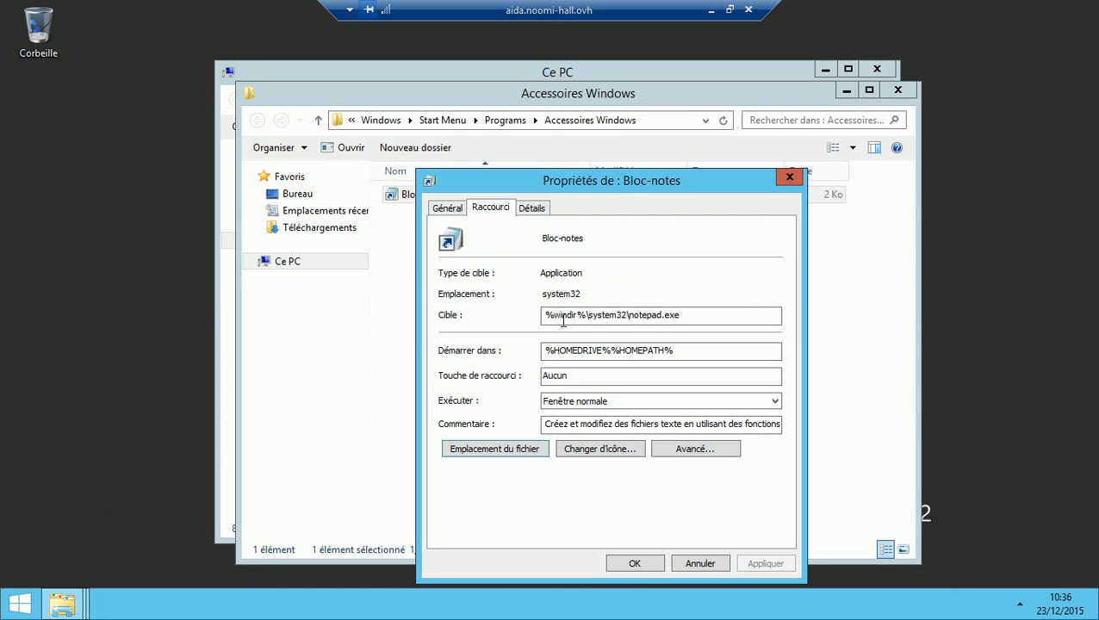
Step: Close the Bloc-notes properties and return locally to SteadyTune's general server settings page
{"action": "left_click", "coordinate": [635, 564]}
{"action": "left_click", "coordinate": [711, 11]}
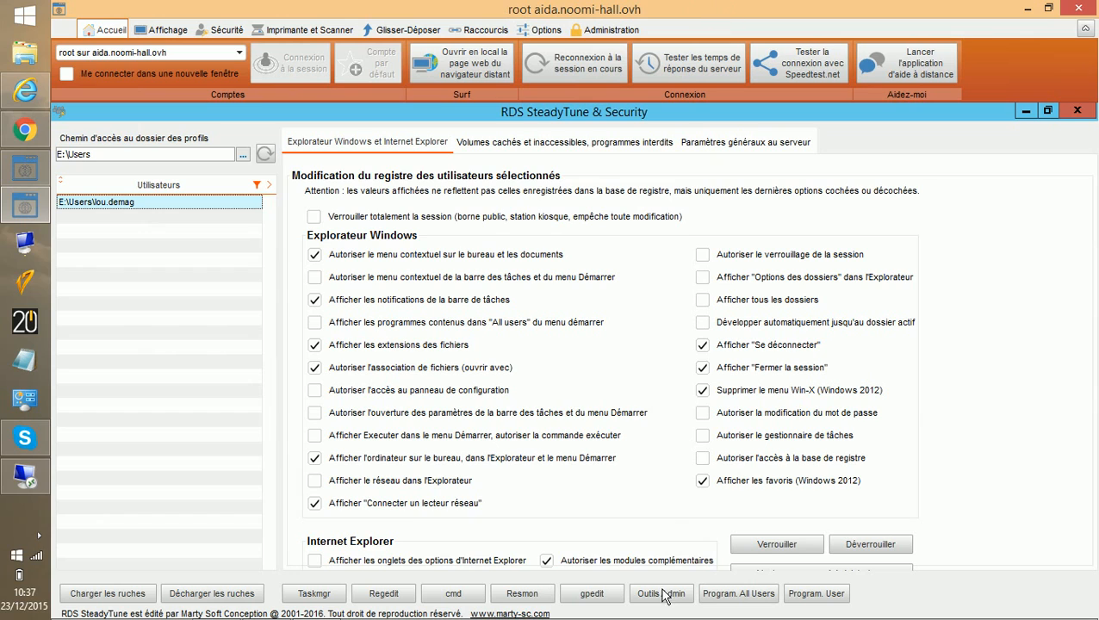
{"action": "left_click", "coordinate": [754, 145]}
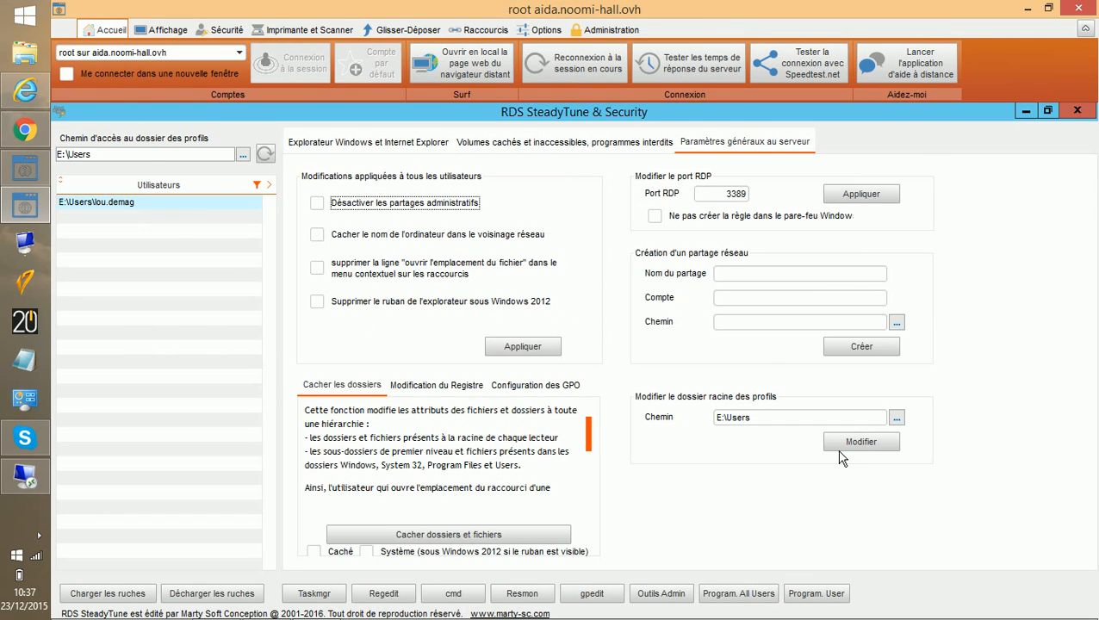